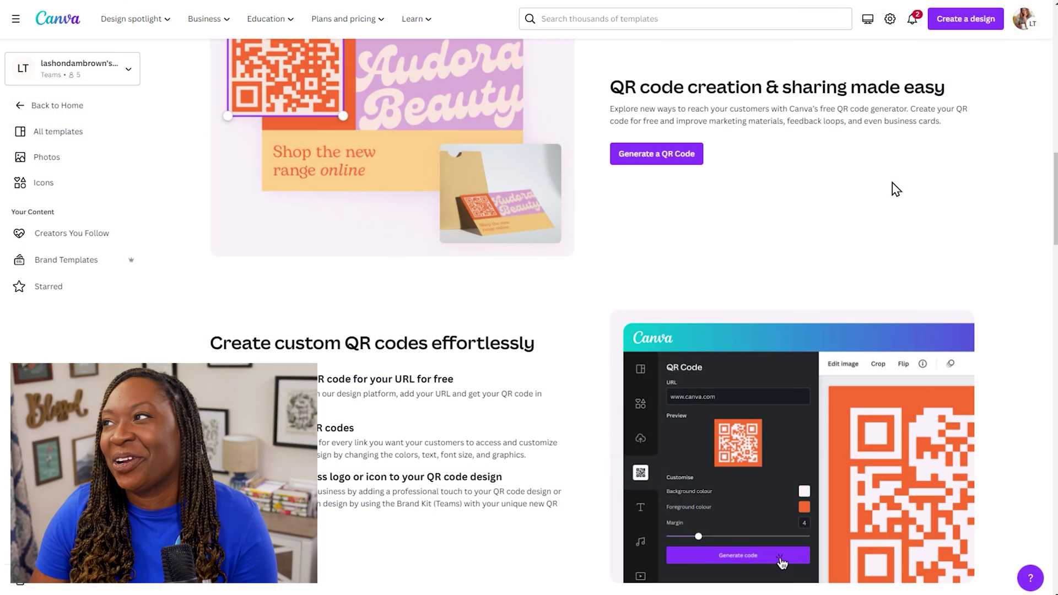
Start a new Business Card (Portrait) design from a 'business card' search
click(967, 22)
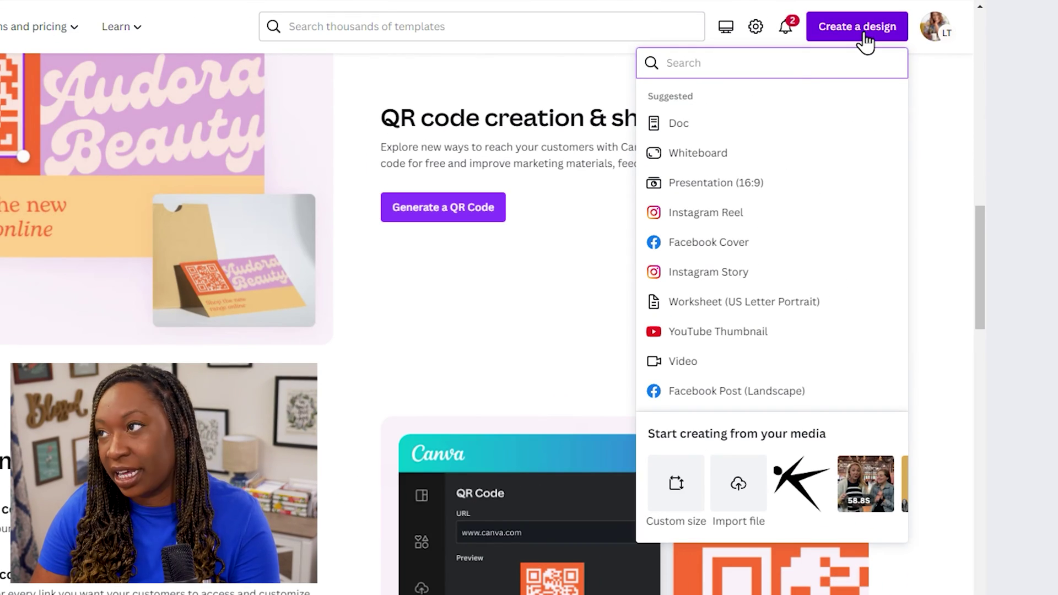
text(business card)
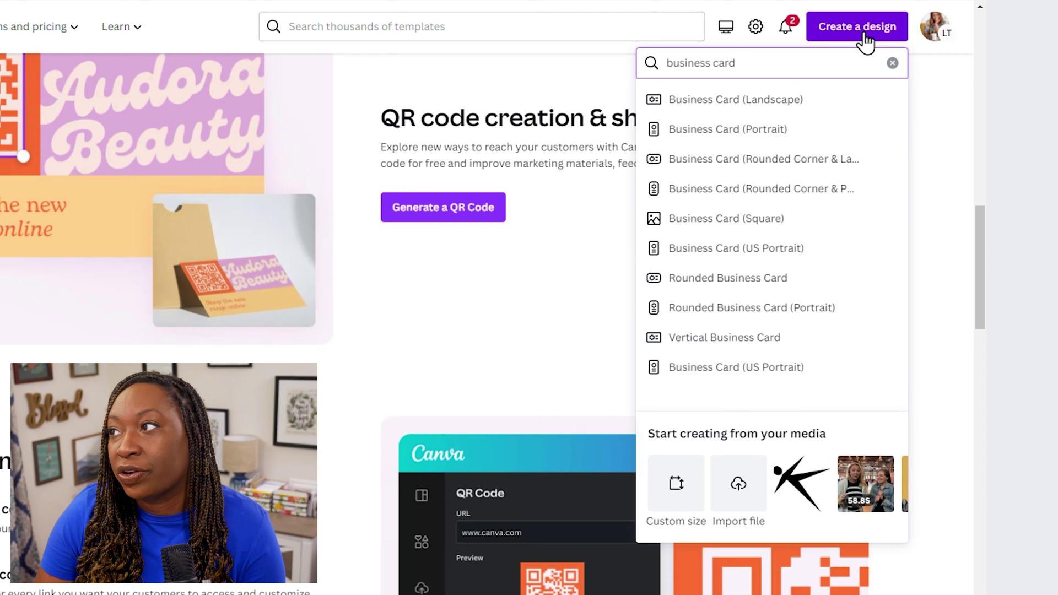
click(805, 122)
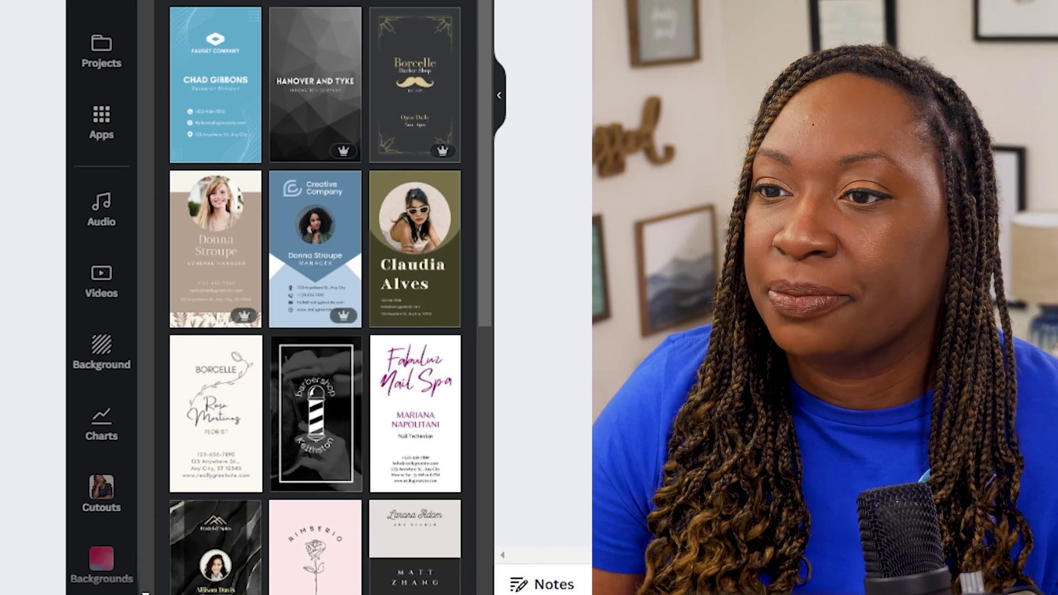
Find the Olive Green and Gold Piano Teacher template and apply it to both pages
scroll(392, 269, down, 1)
scroll(392, 269, down, 5)
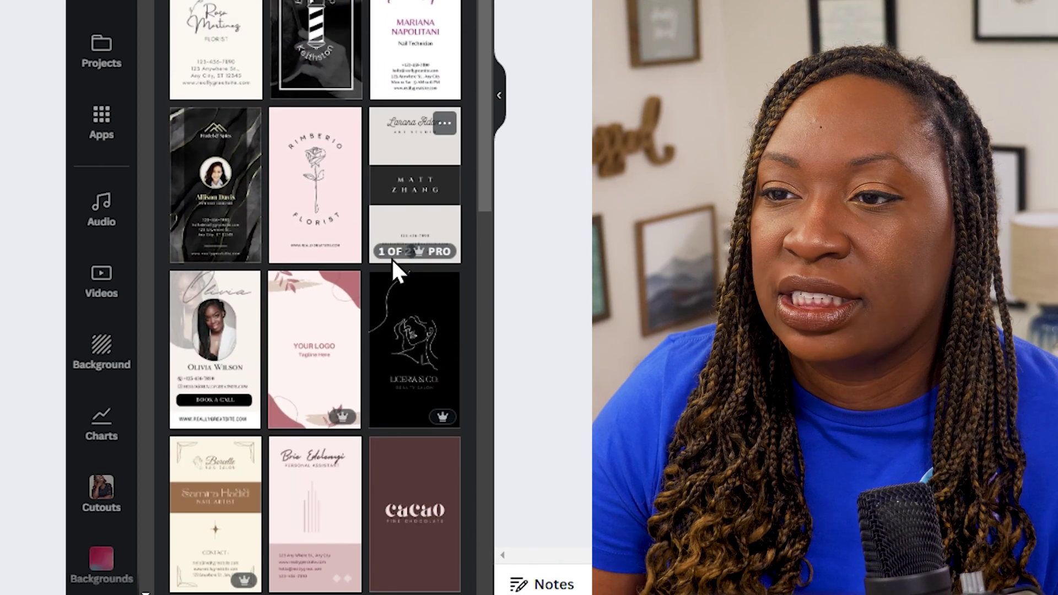
scroll(392, 269, down, 5)
scroll(392, 268, down, 3)
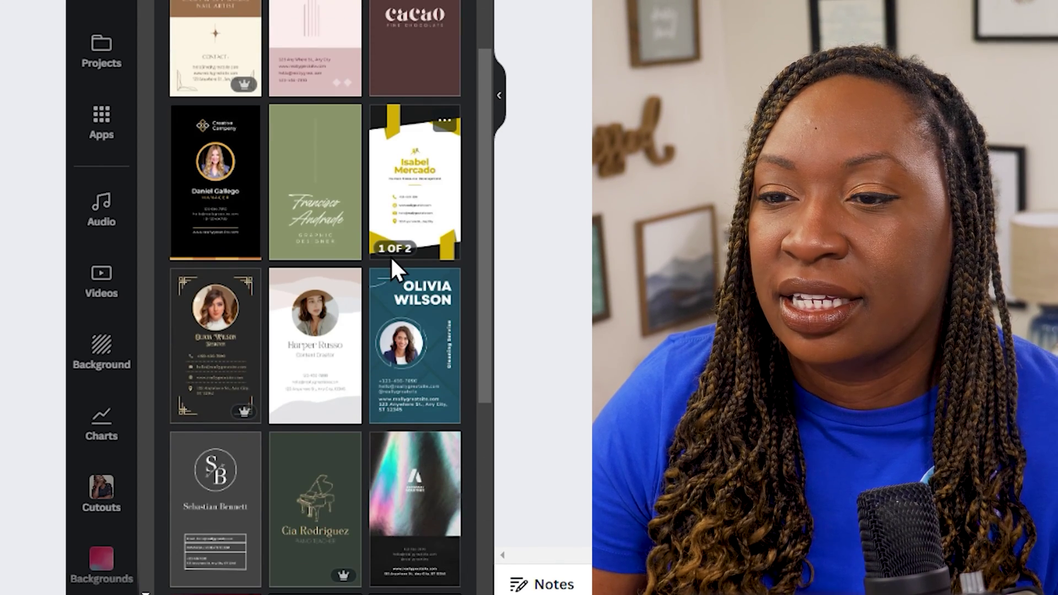
click(317, 485)
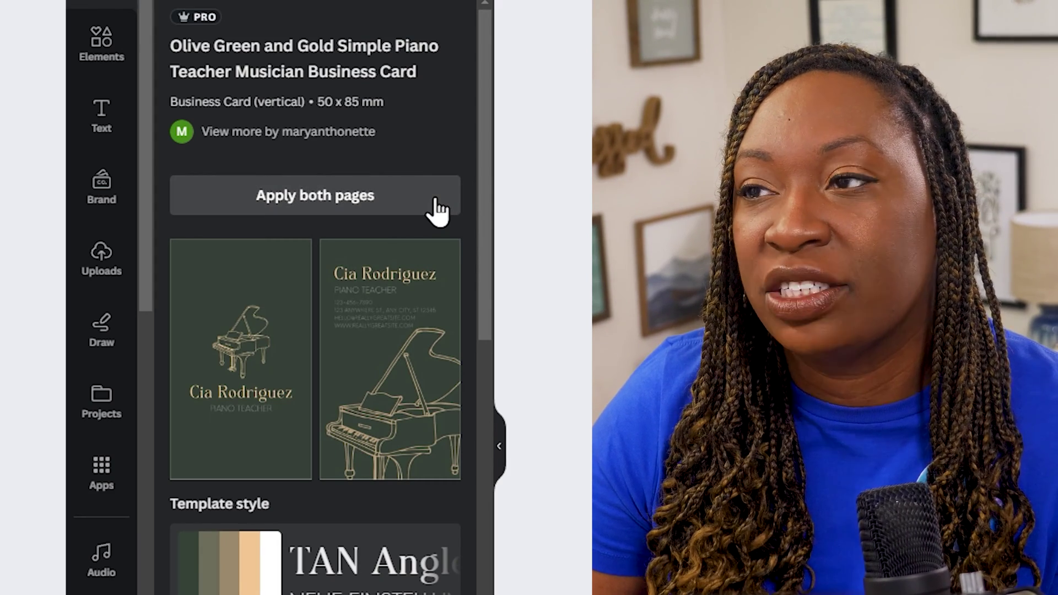
click(437, 208)
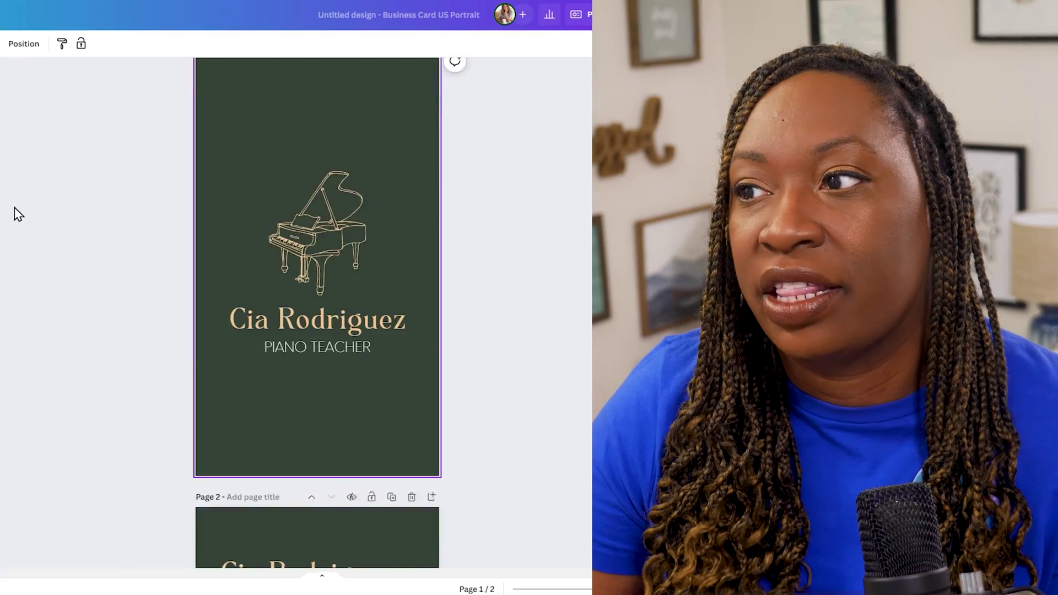
Delete the front's piano drawing, then undo to restore it
scroll(16, 215, down, 5)
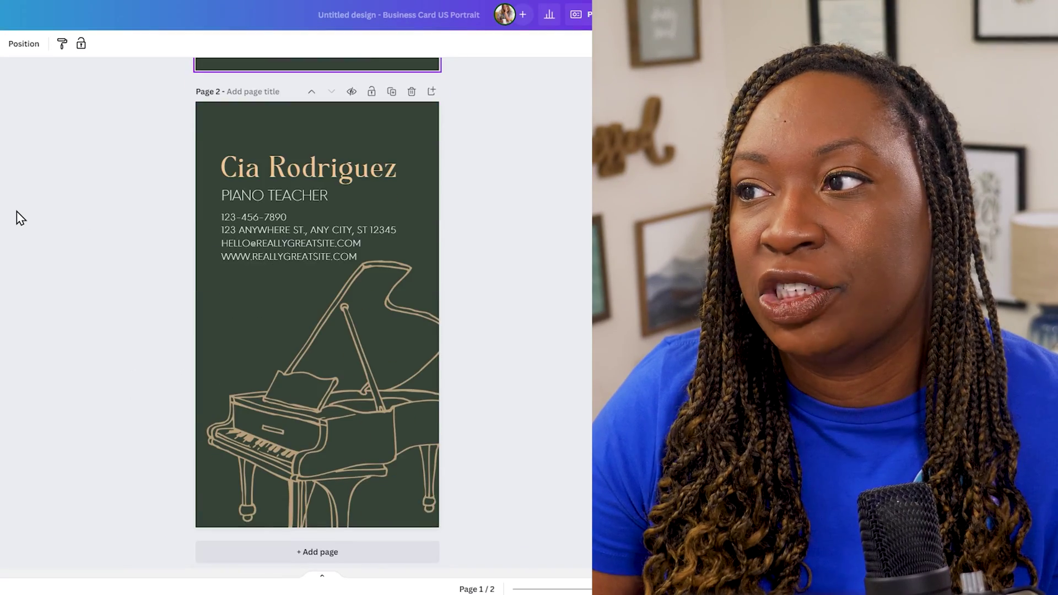
scroll(17, 212, up, 5)
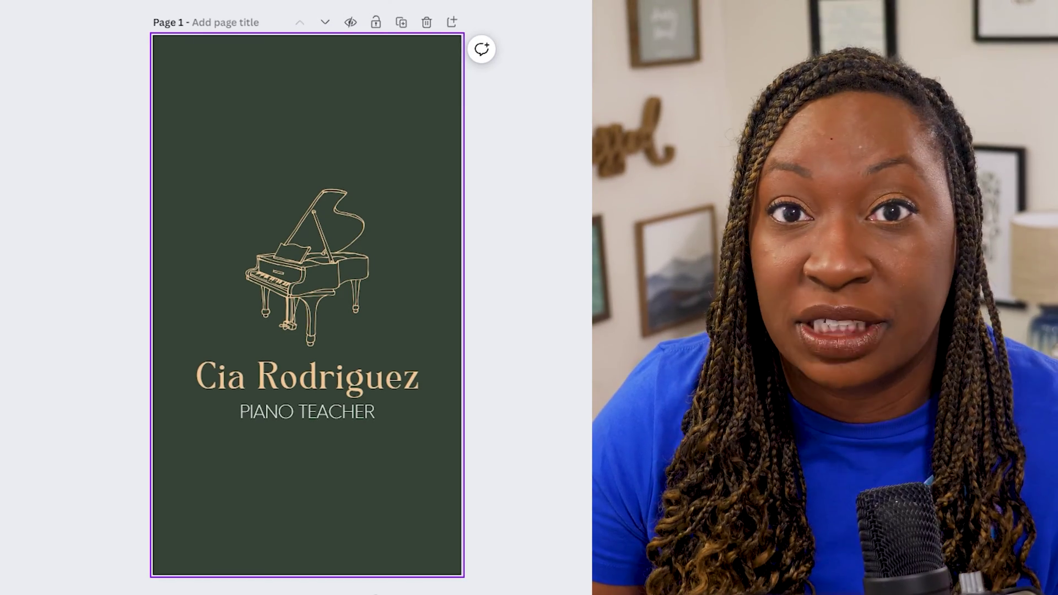
scroll(308, 298, down, 5)
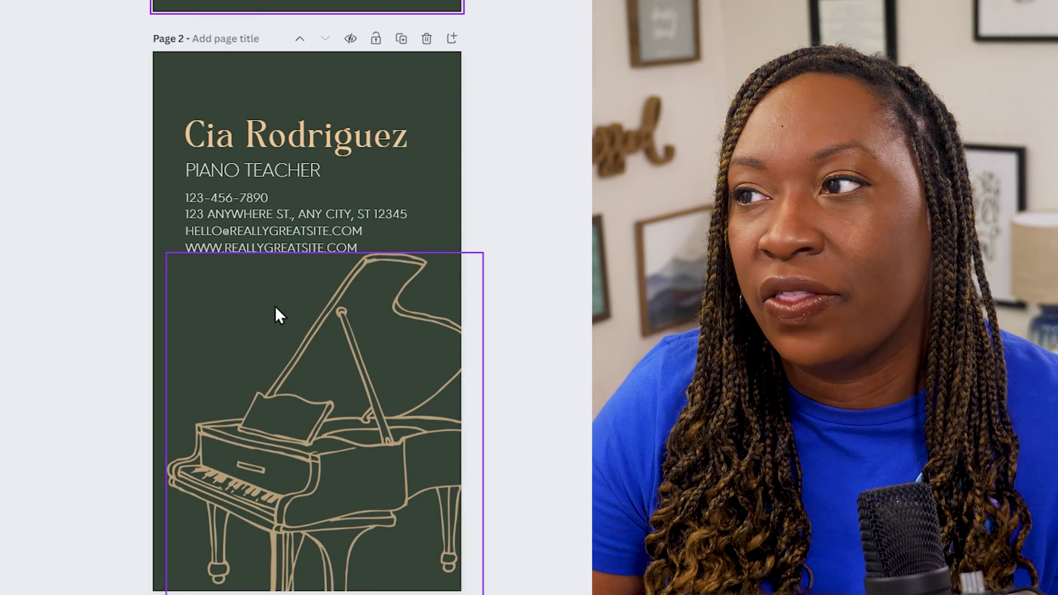
scroll(172, 315, up, 5)
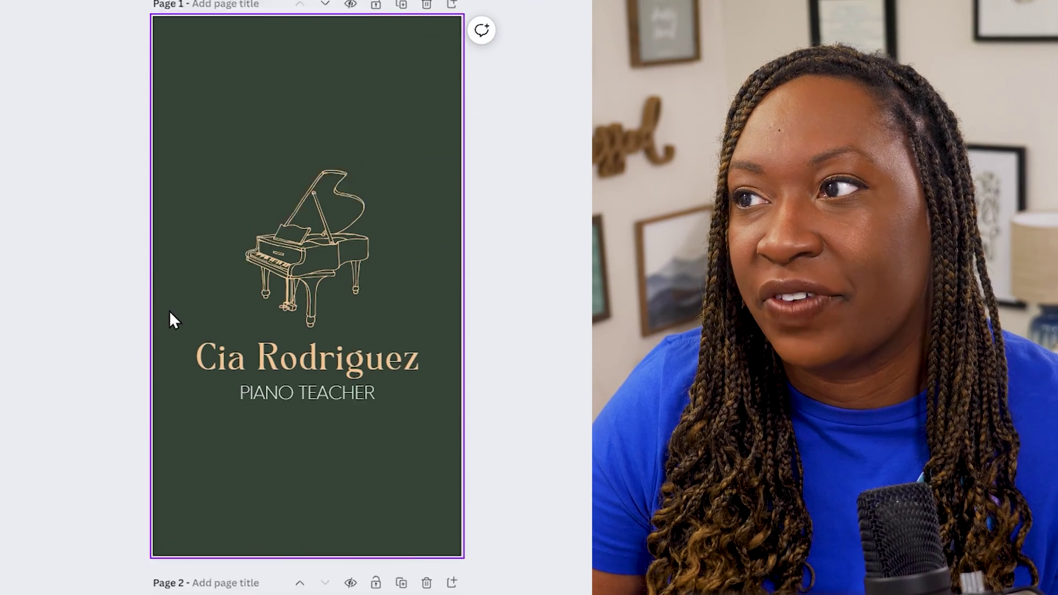
click(296, 256)
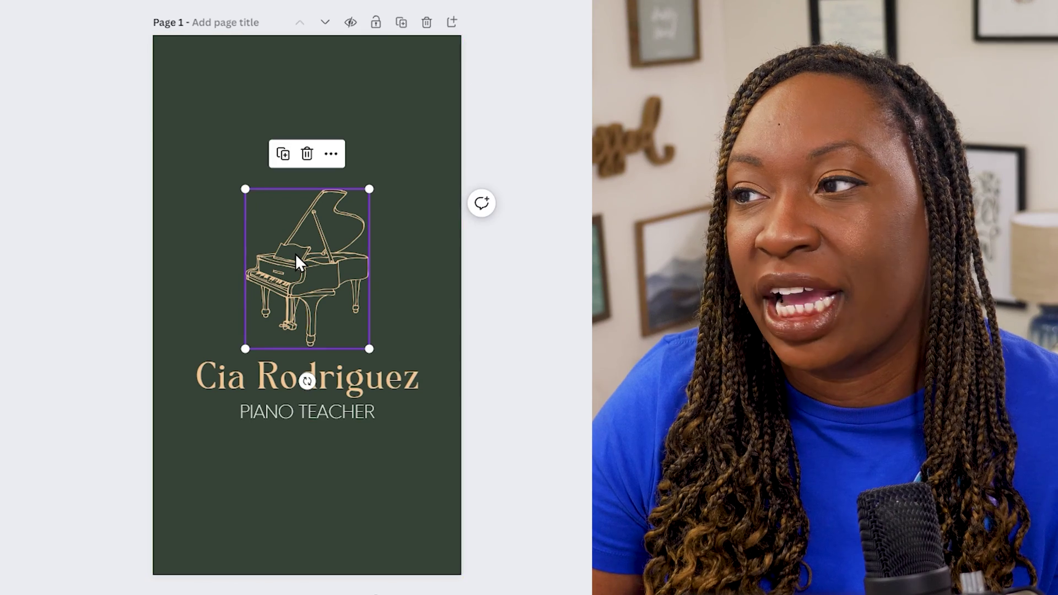
key(Delete)
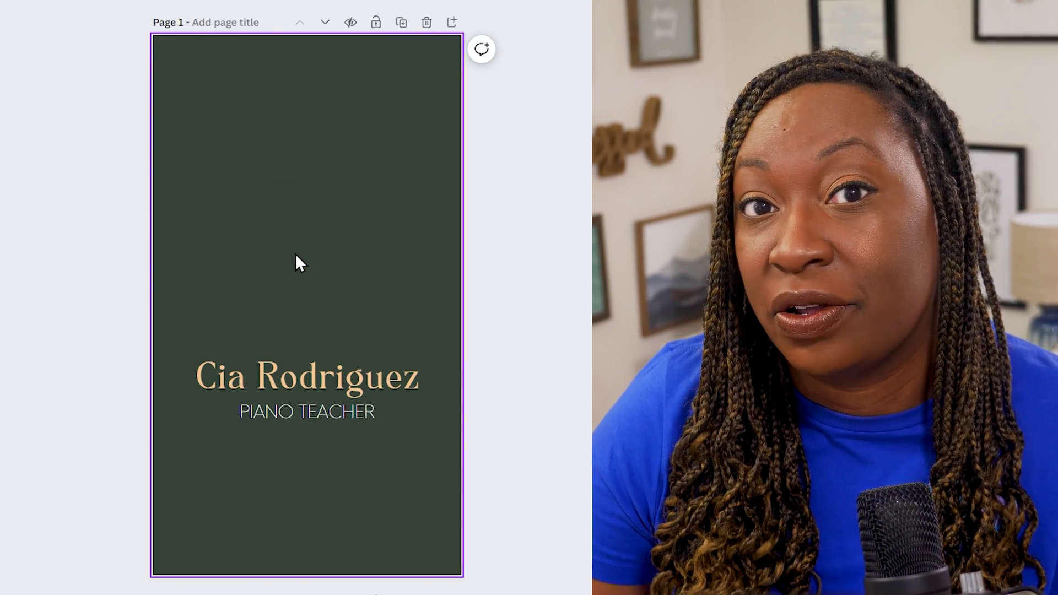
key(ctrl+z)
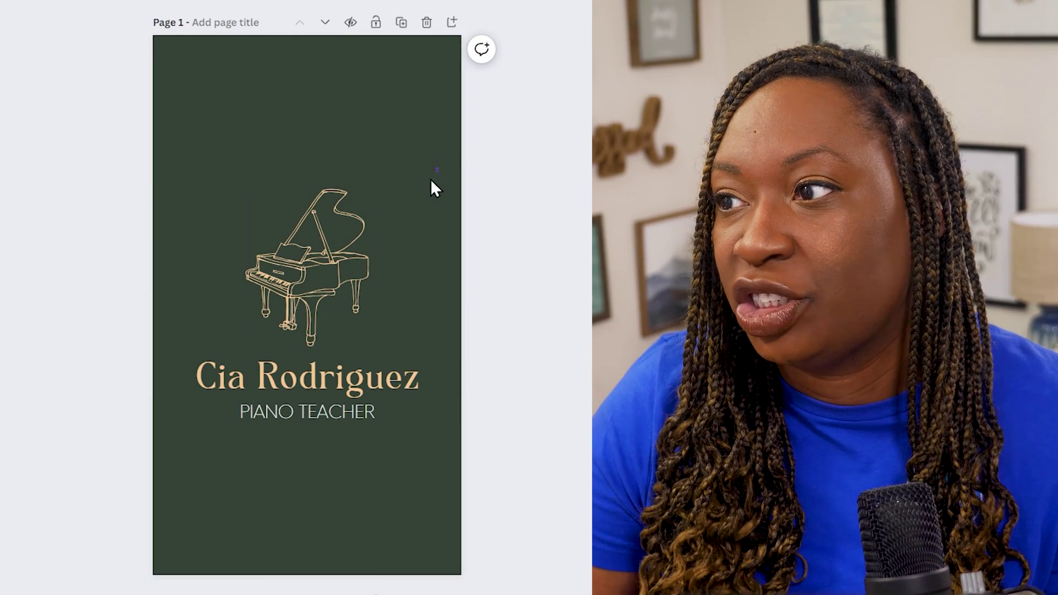
Move the piano, name and PIANO TEACHER title together higher on the front
drag(432, 184, 237, 540)
drag(305, 385, 307, 305)
click(330, 424)
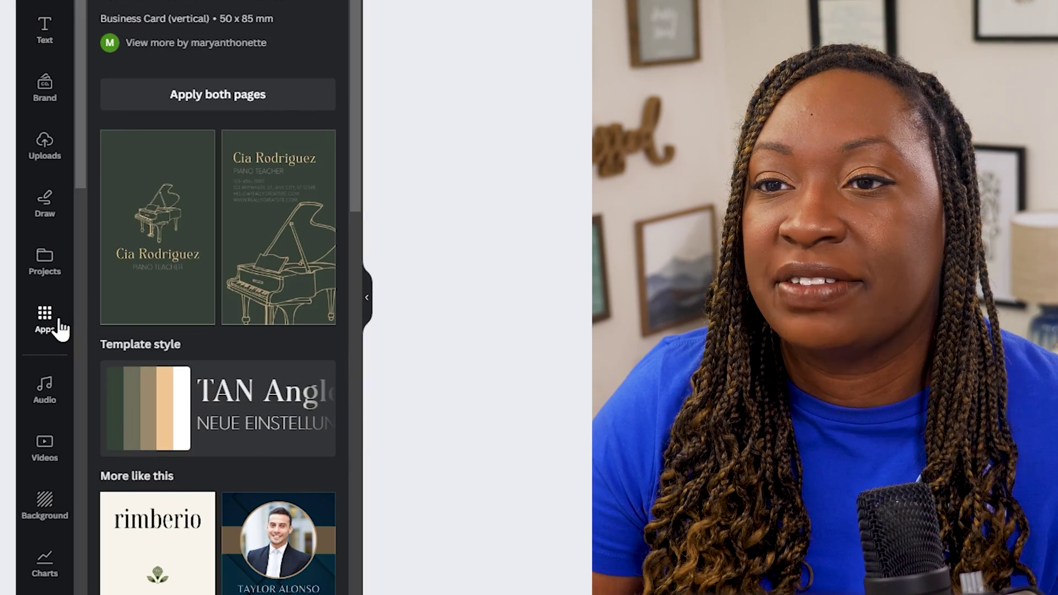
Search Canva's apps for 'QR code' and launch the QR Code app
click(55, 326)
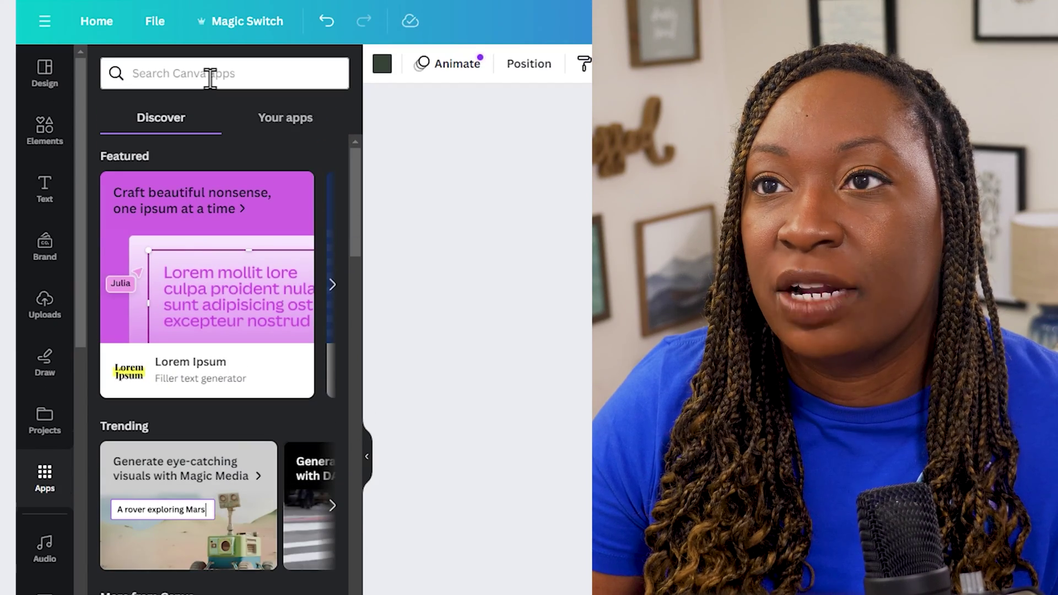
click(210, 78)
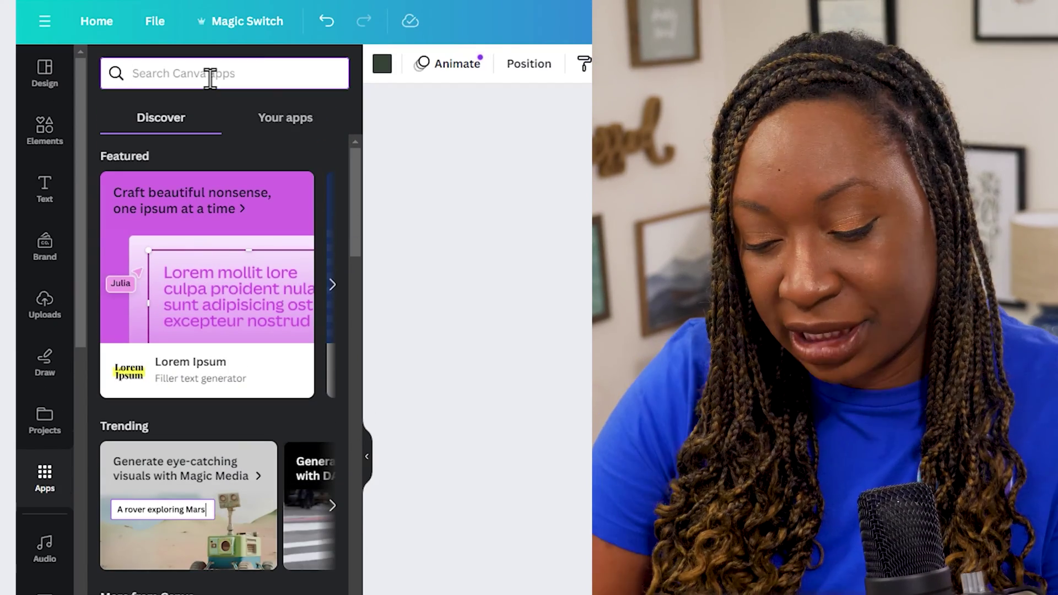
text(QR code)
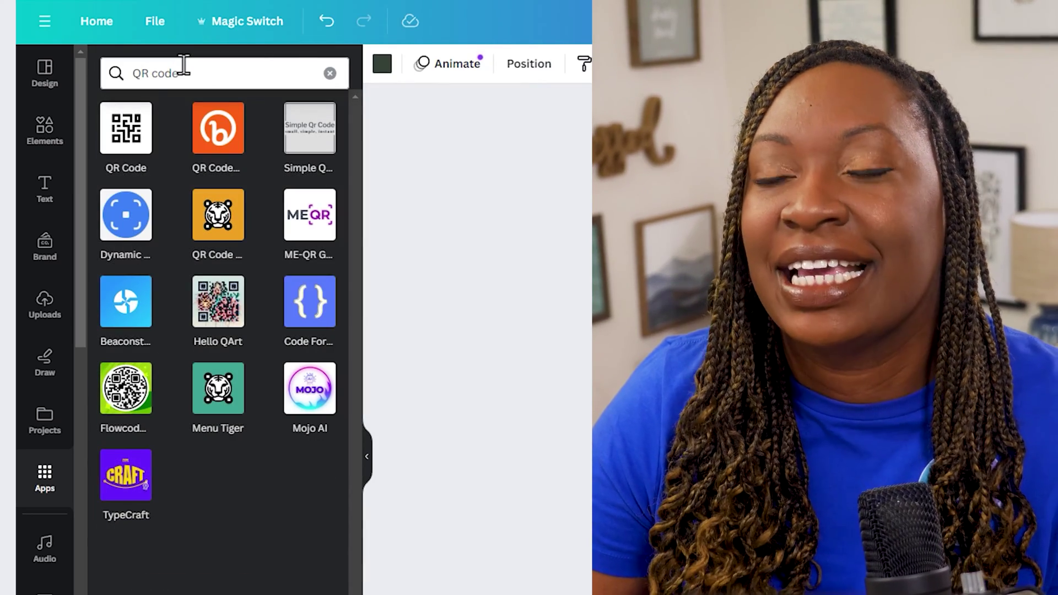
click(132, 130)
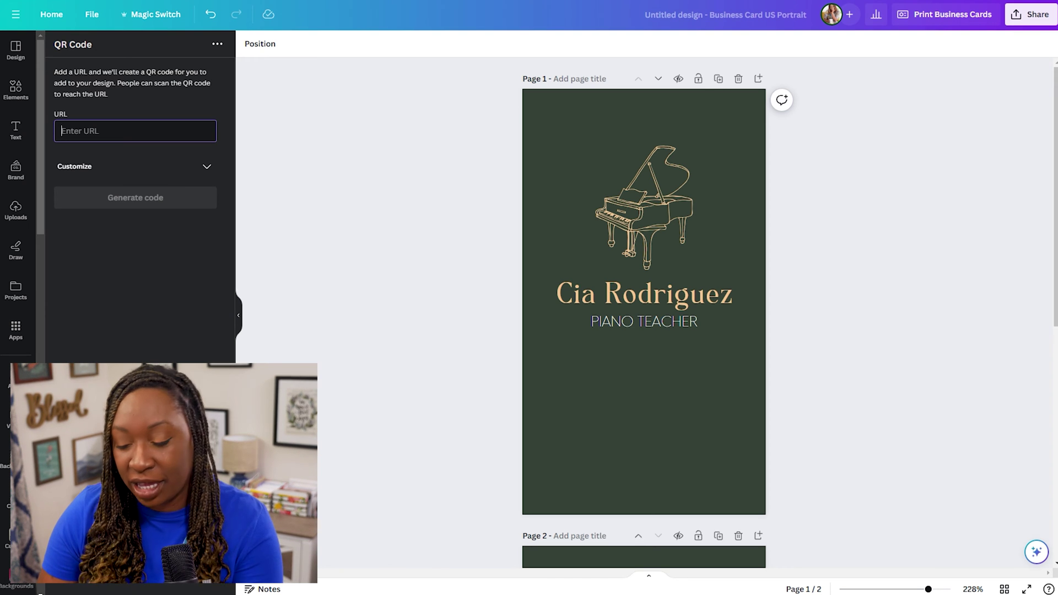
Generate a QR code from the pasted website URL and place it below PIANO TEACHER
text(www.lashondabrown.com)
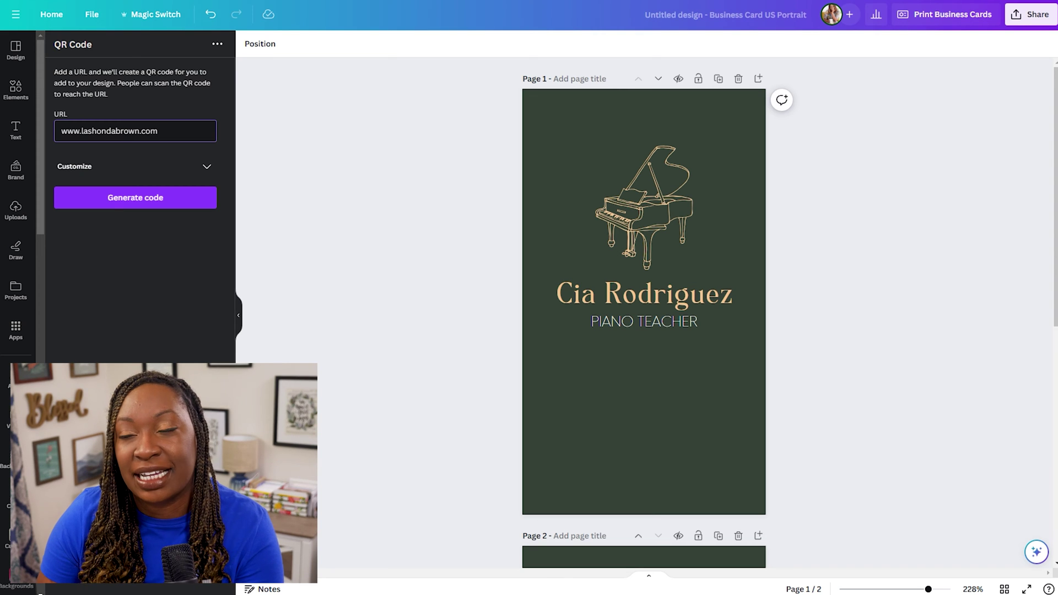
click(189, 199)
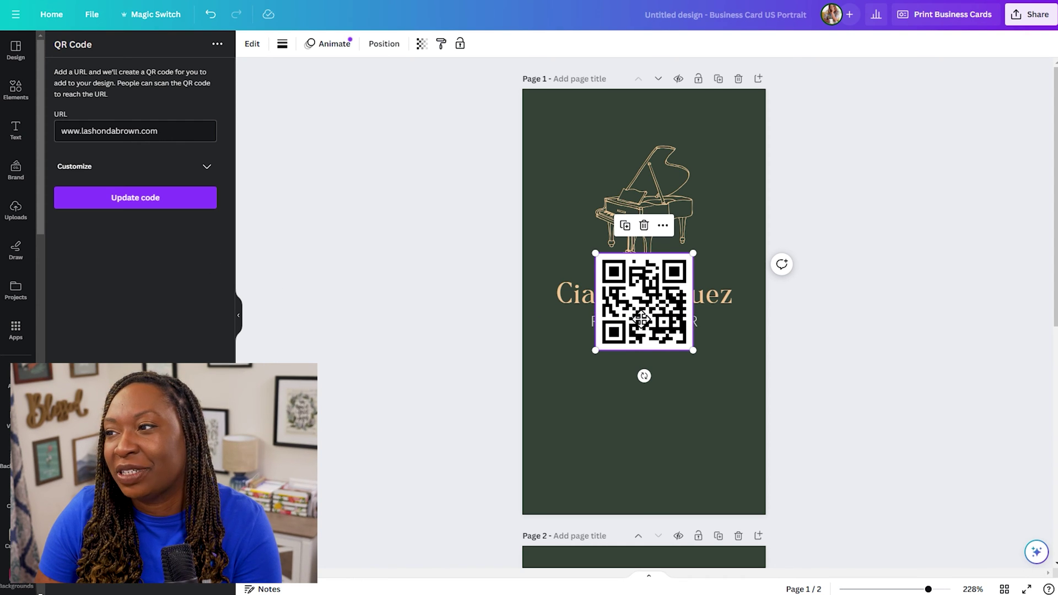
drag(641, 313, 642, 410)
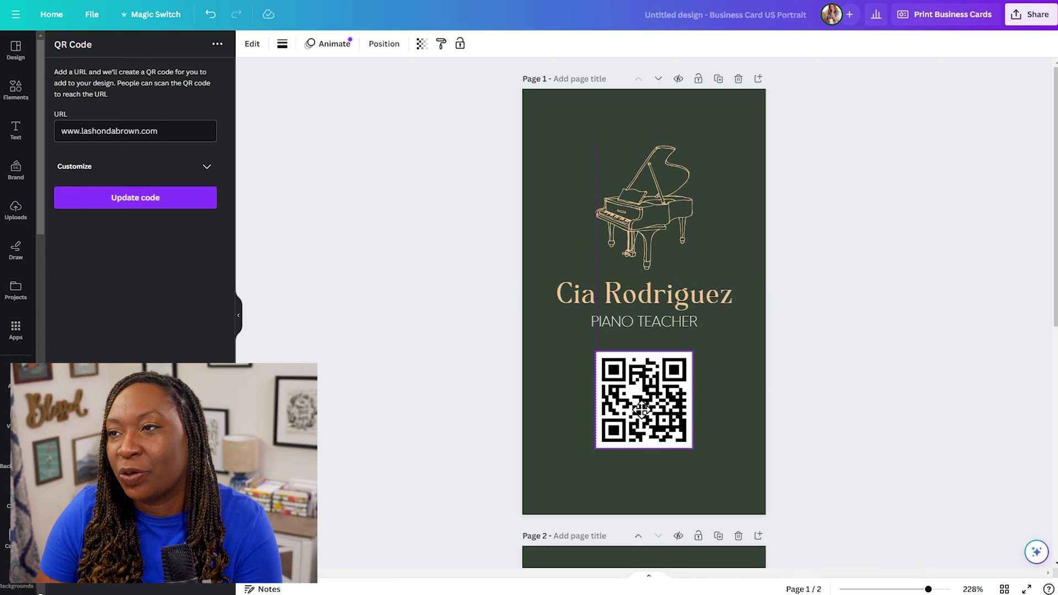
click(556, 367)
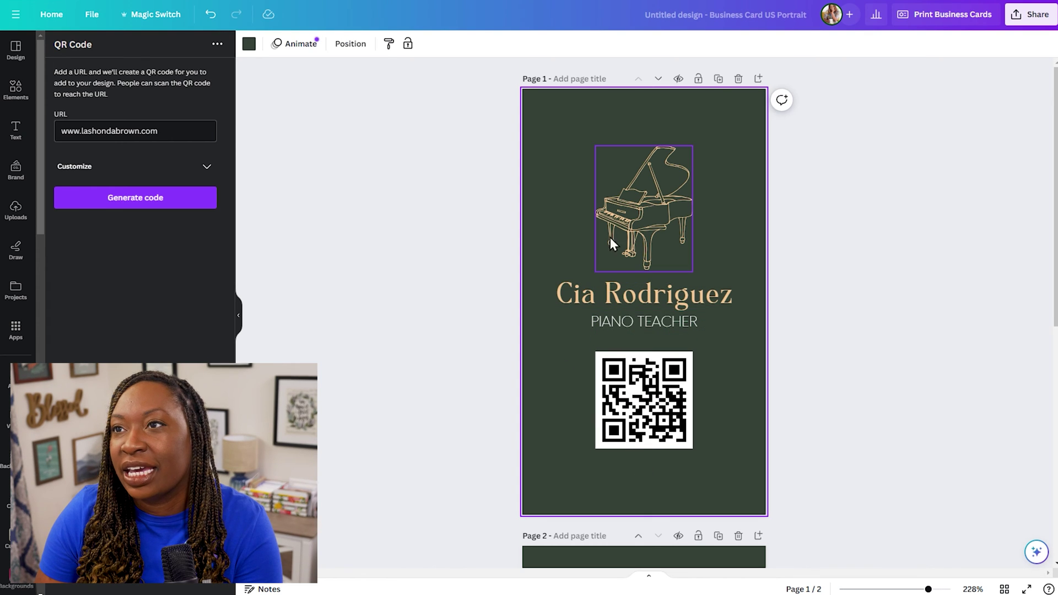
Recolour the piano line drawing tan and look up its hex code, #947F57
click(652, 220)
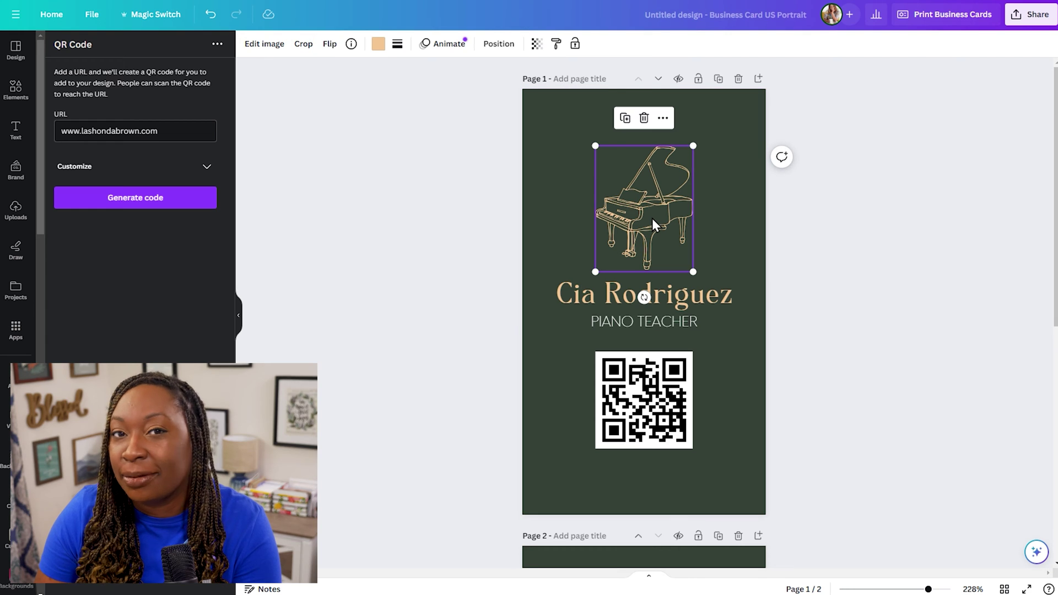
click(378, 45)
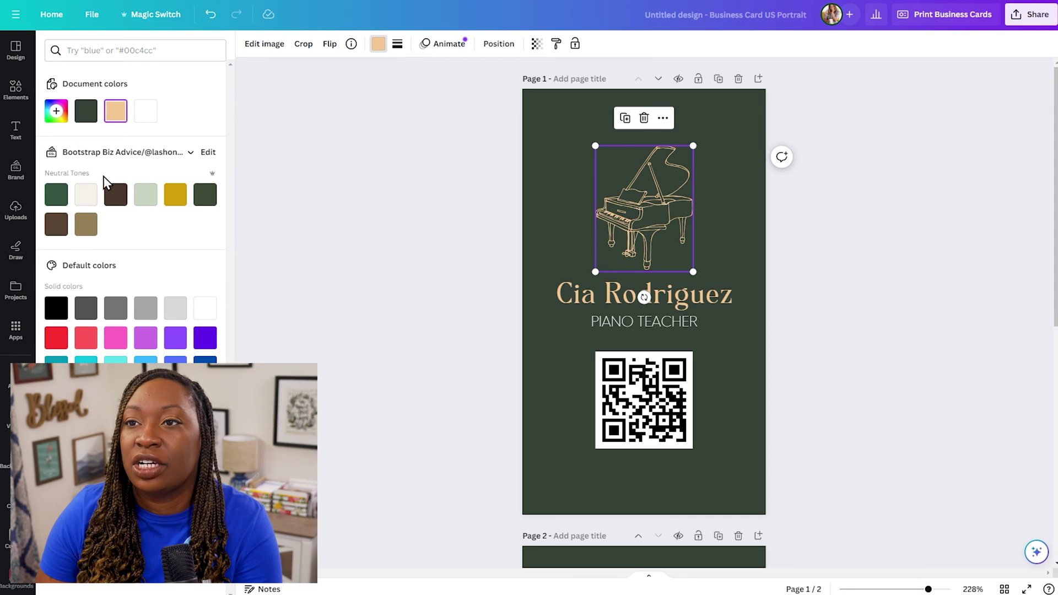
click(83, 225)
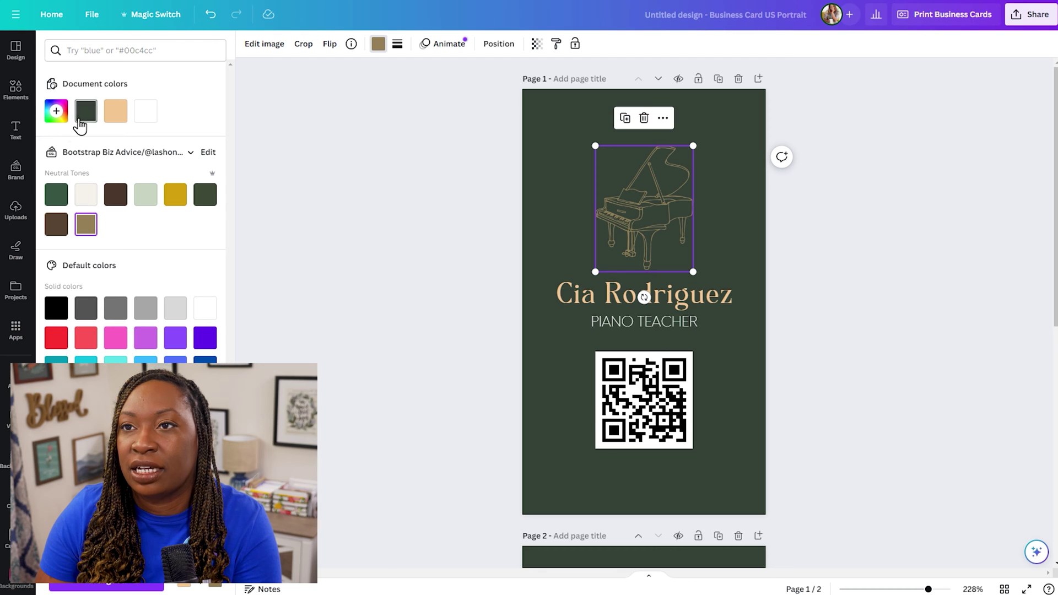
click(56, 112)
key(ctrl+c)
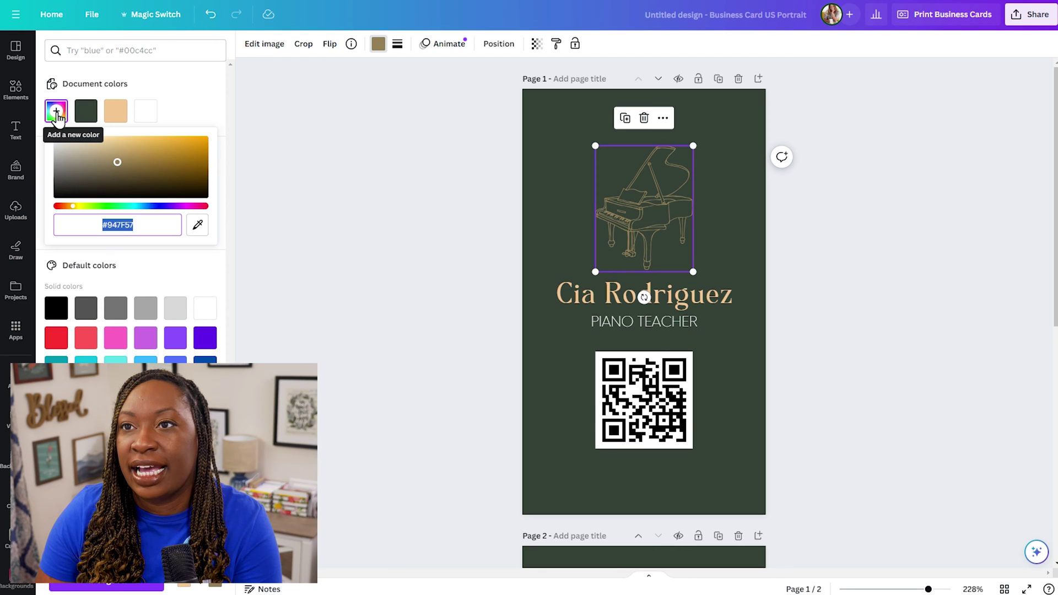
click(151, 257)
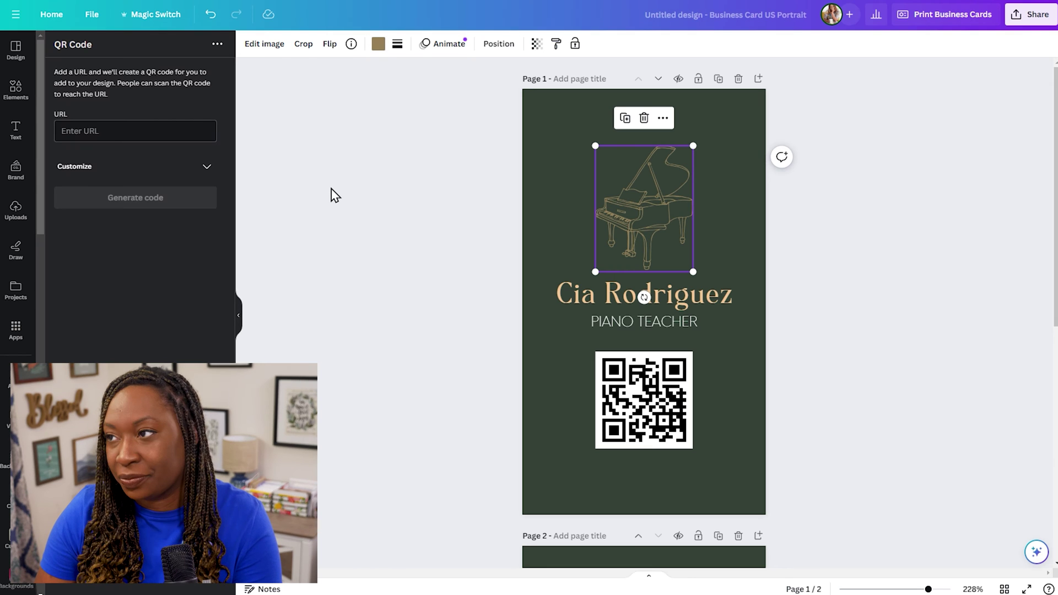
Restore the piano's peach colour and generate a new QR code with #947F57 foreground
key(ctrl+z)
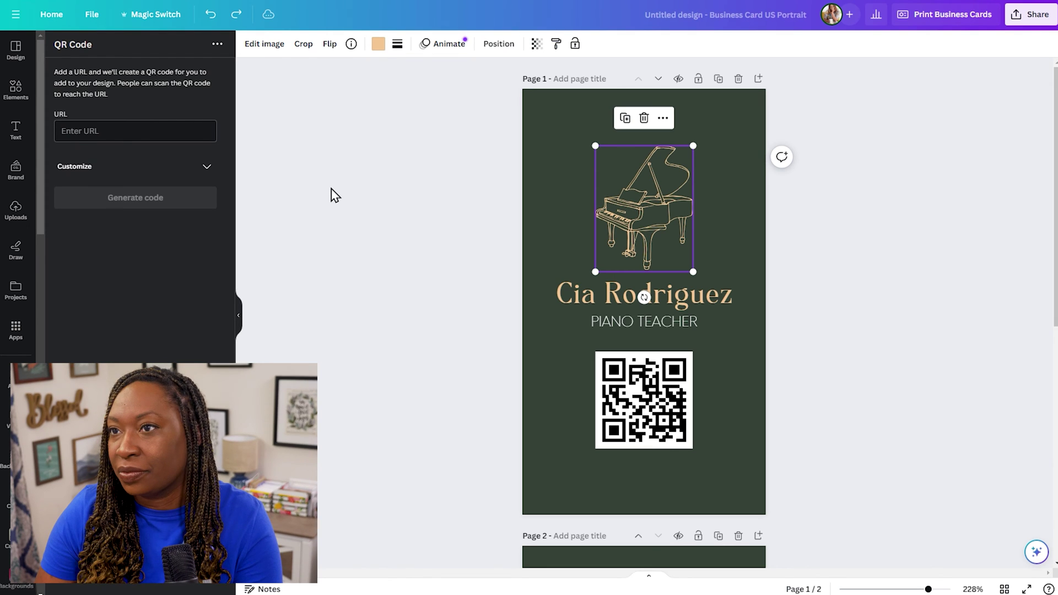
click(621, 413)
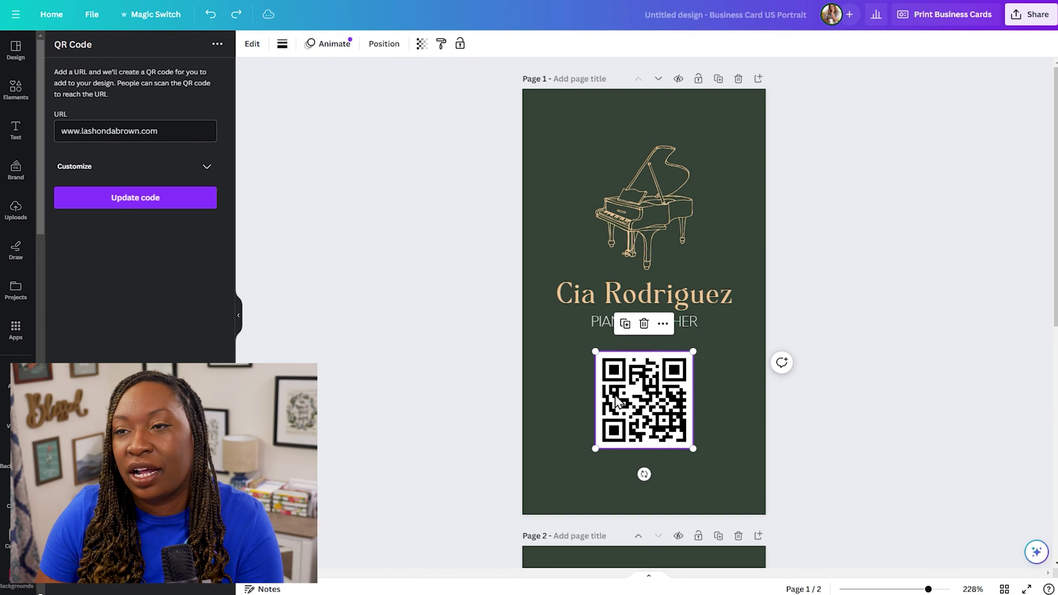
click(207, 167)
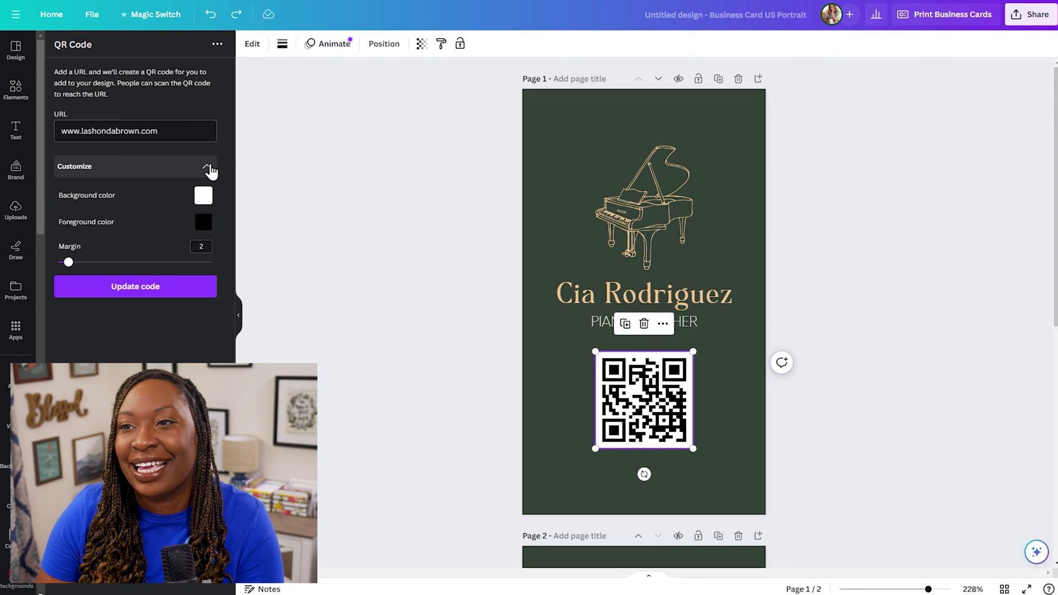
click(203, 222)
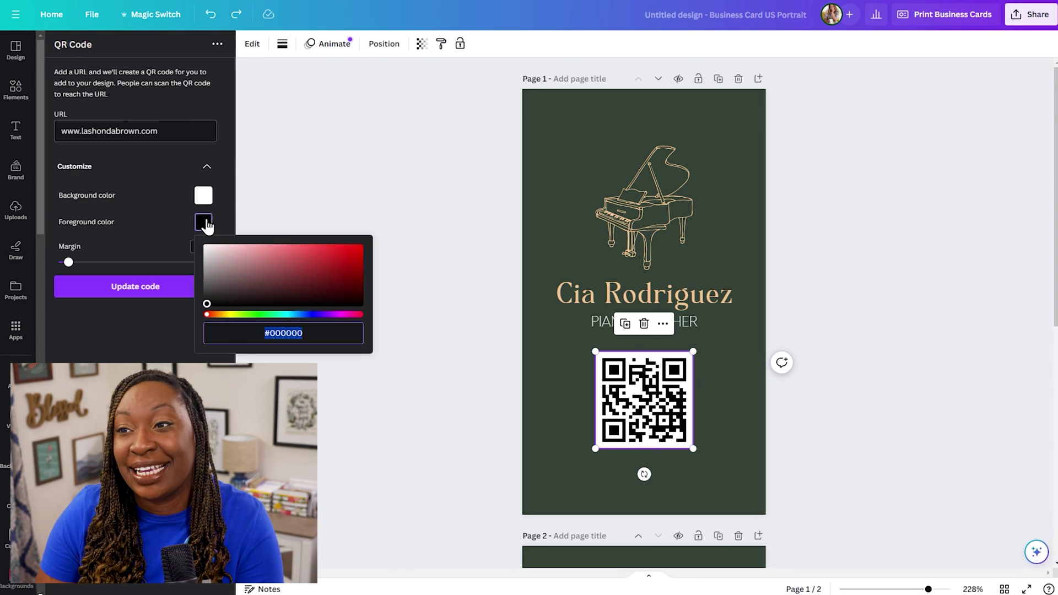
key(ctrl+v)
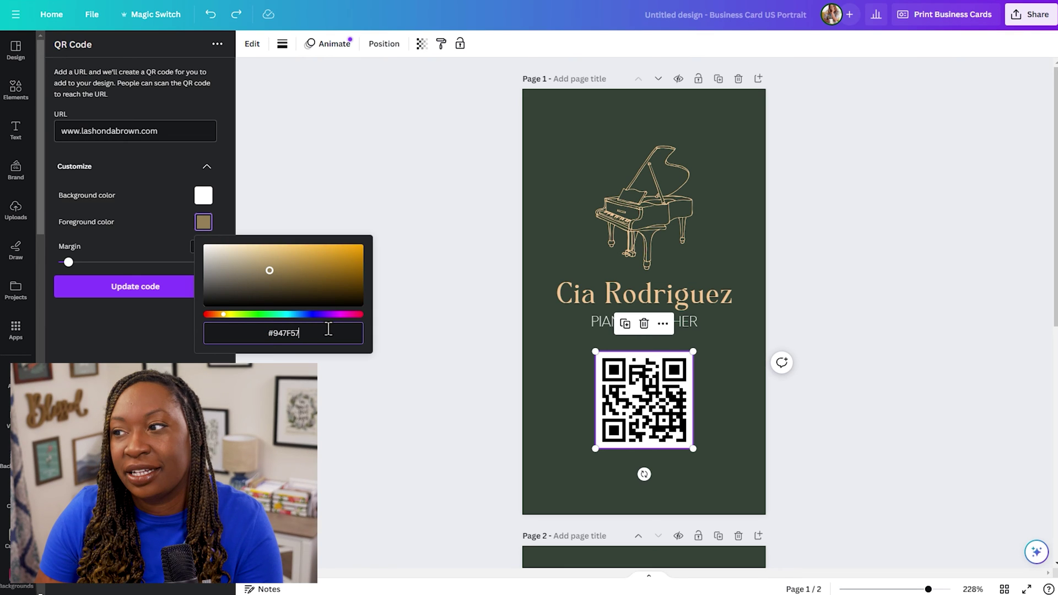
click(317, 215)
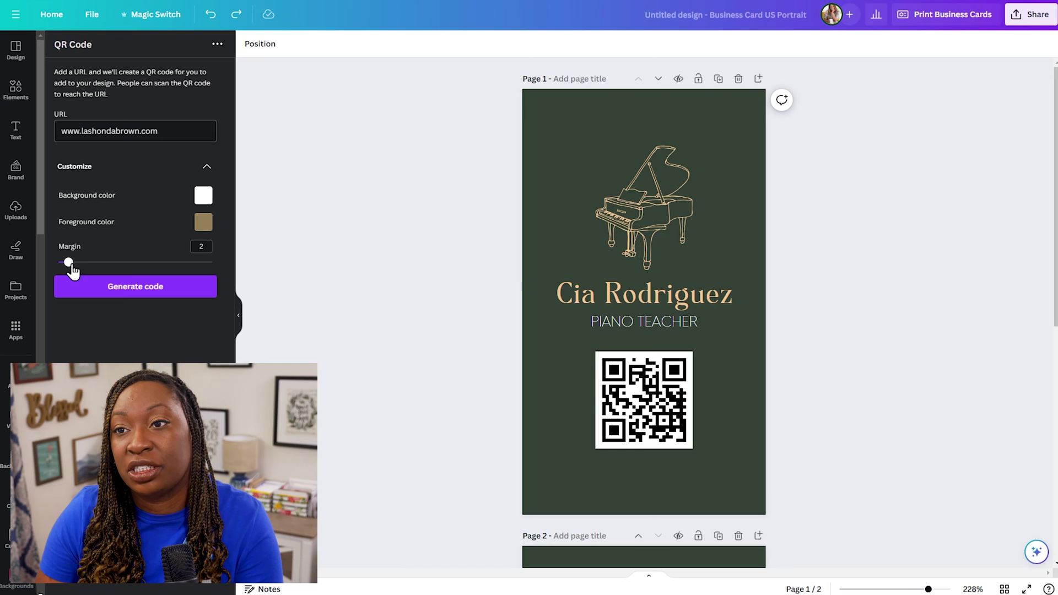
mouse_move(69, 263)
mouse_down()
mouse_move(95, 263)
mouse_move(69, 264)
mouse_up()
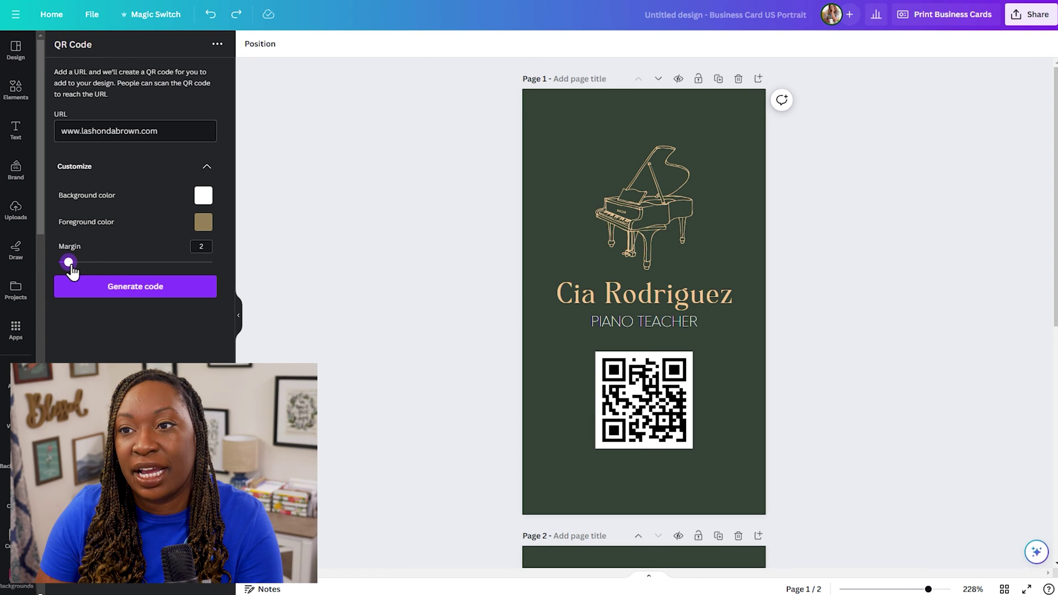
click(127, 292)
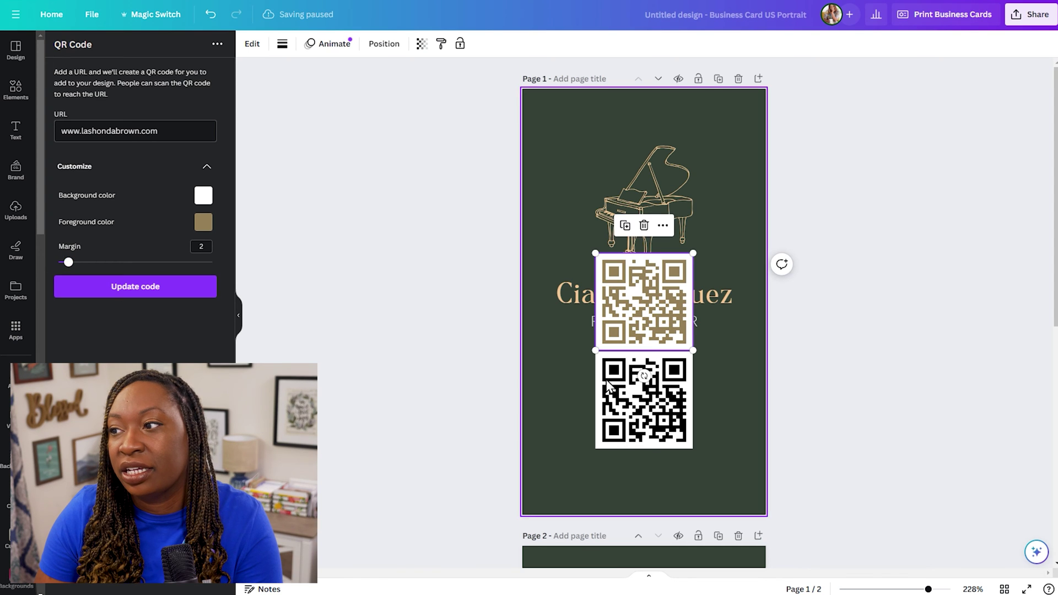
Update the original black QR code to the gold #947F57 foreground
click(661, 435)
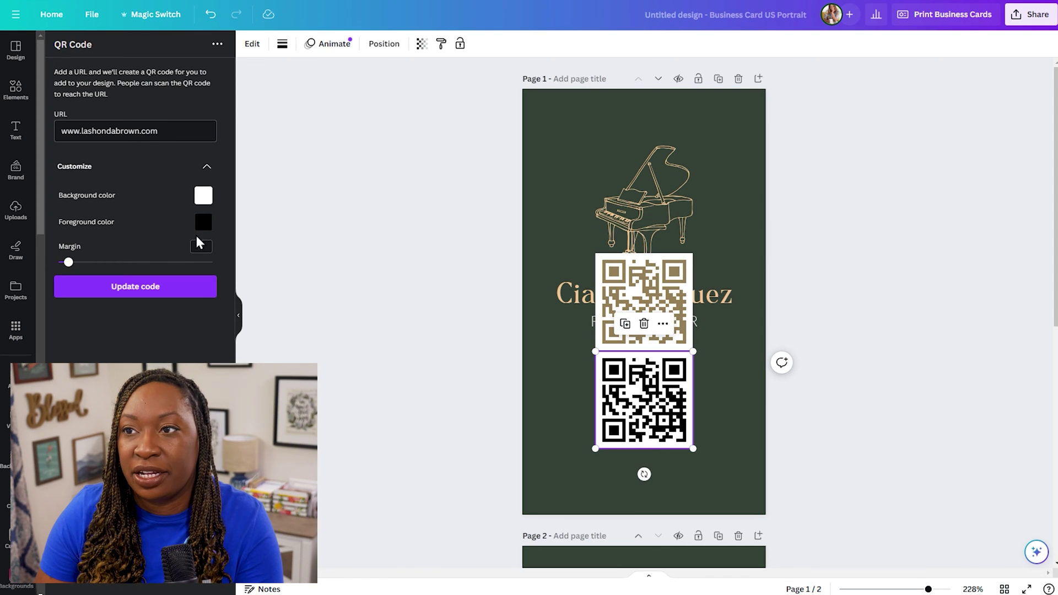
click(202, 225)
key(ctrl+v)
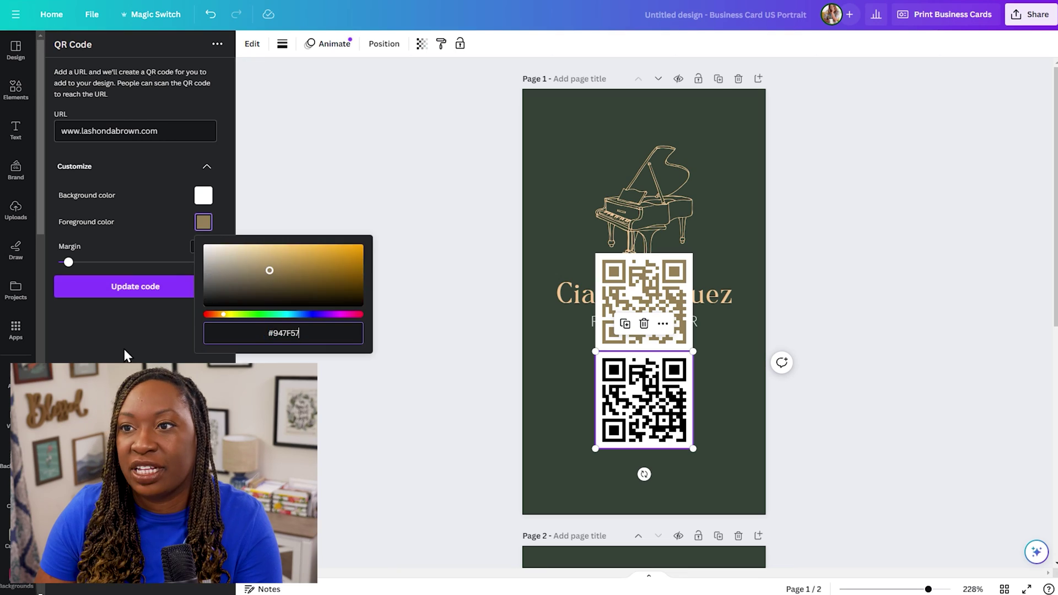
click(147, 286)
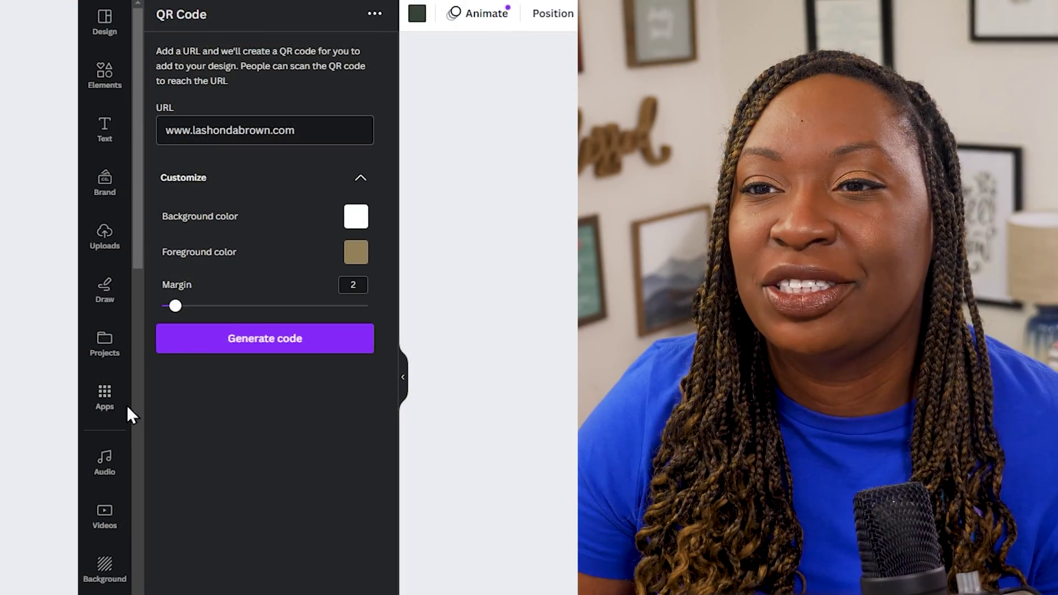
Open the Dynamic QR Codes app from the QR code app results
click(110, 405)
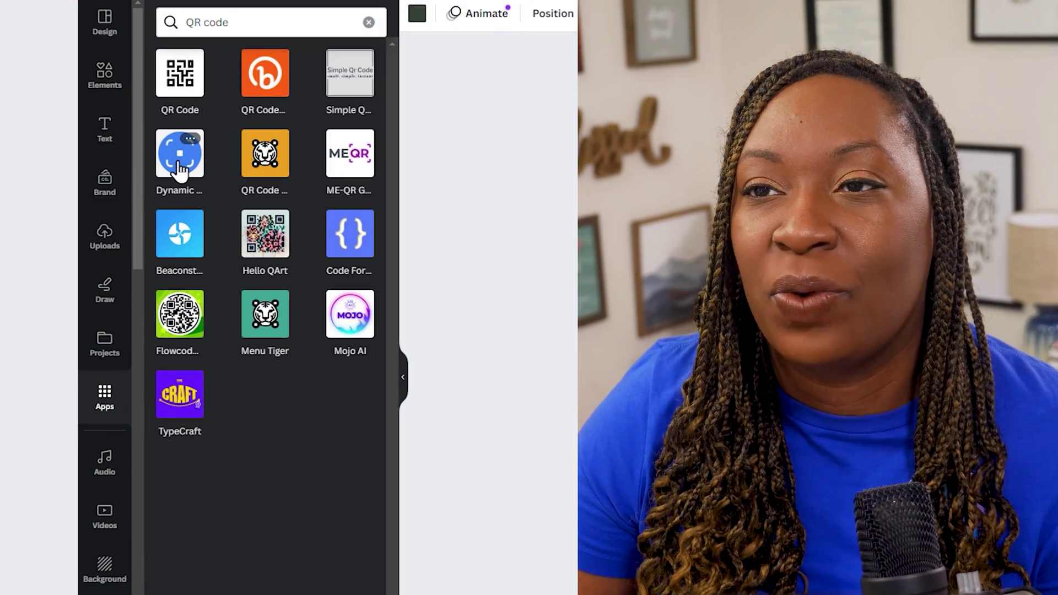
click(181, 165)
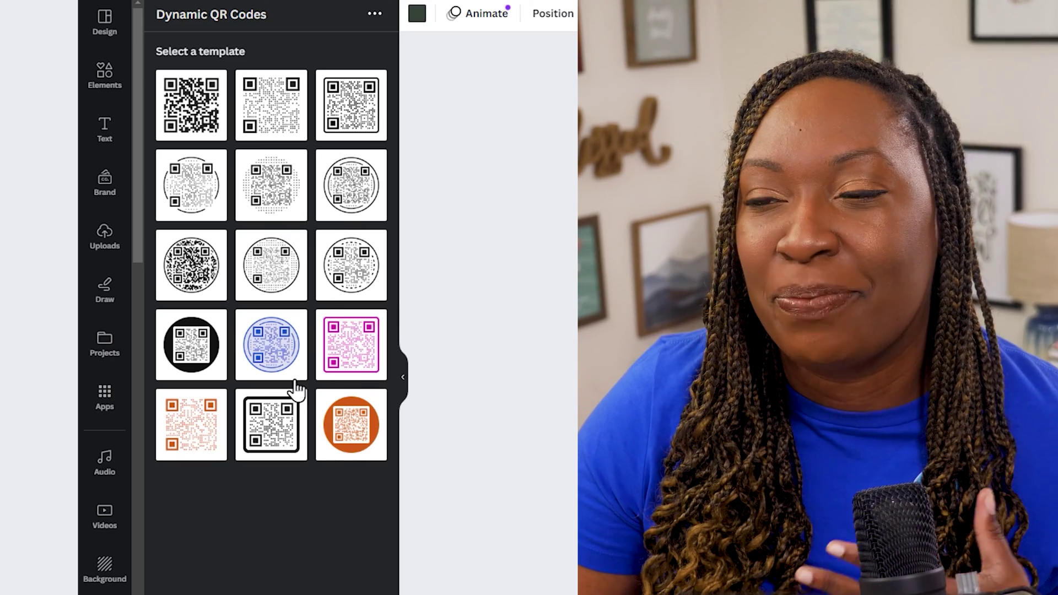
Create a circular dynamic QR code for the teacher's website, coloured gold 947F57
click(355, 421)
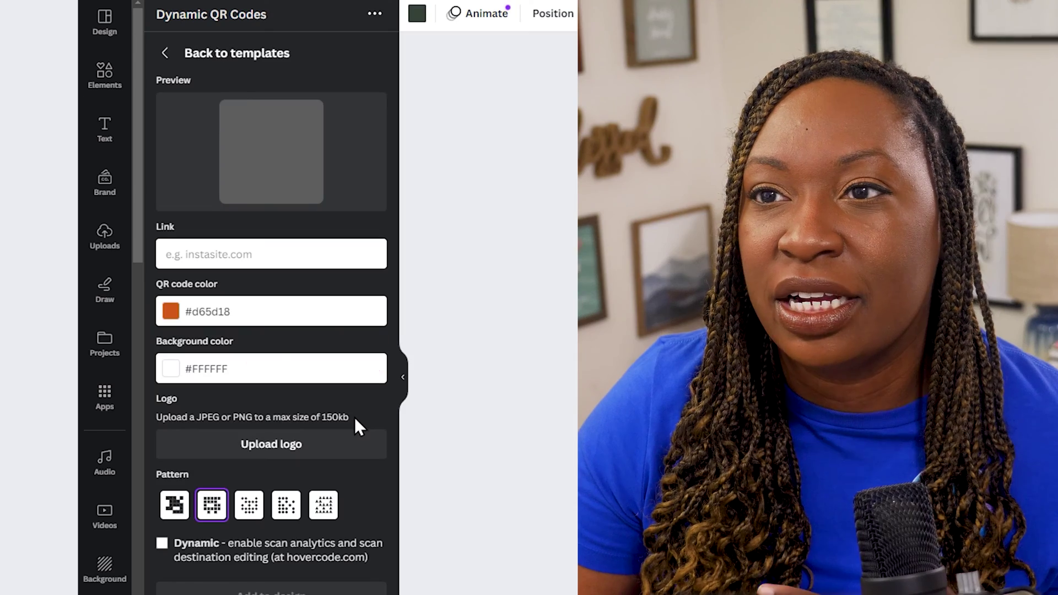
click(255, 258)
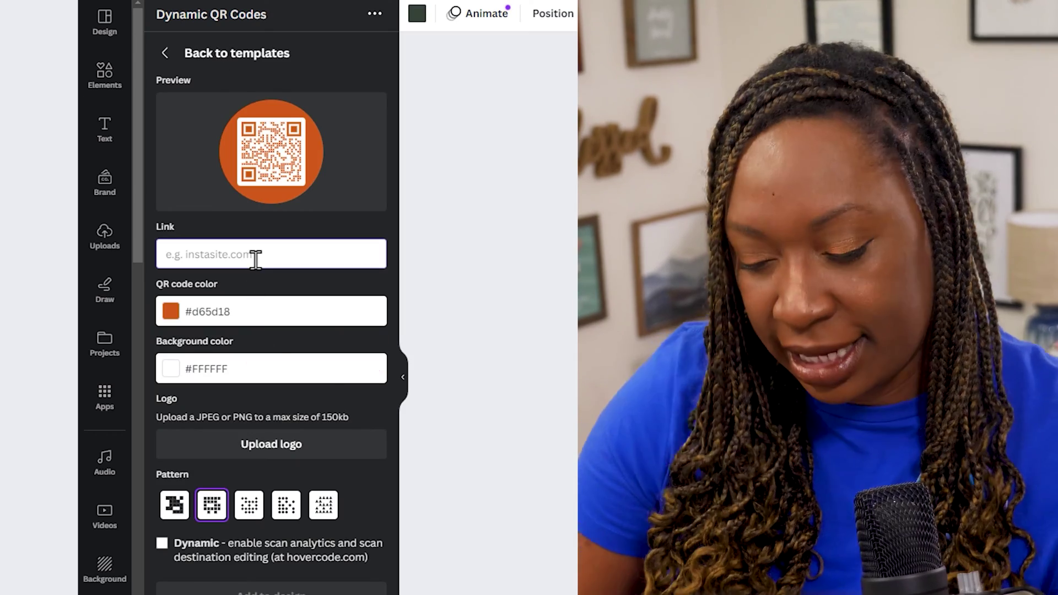
text(www.)
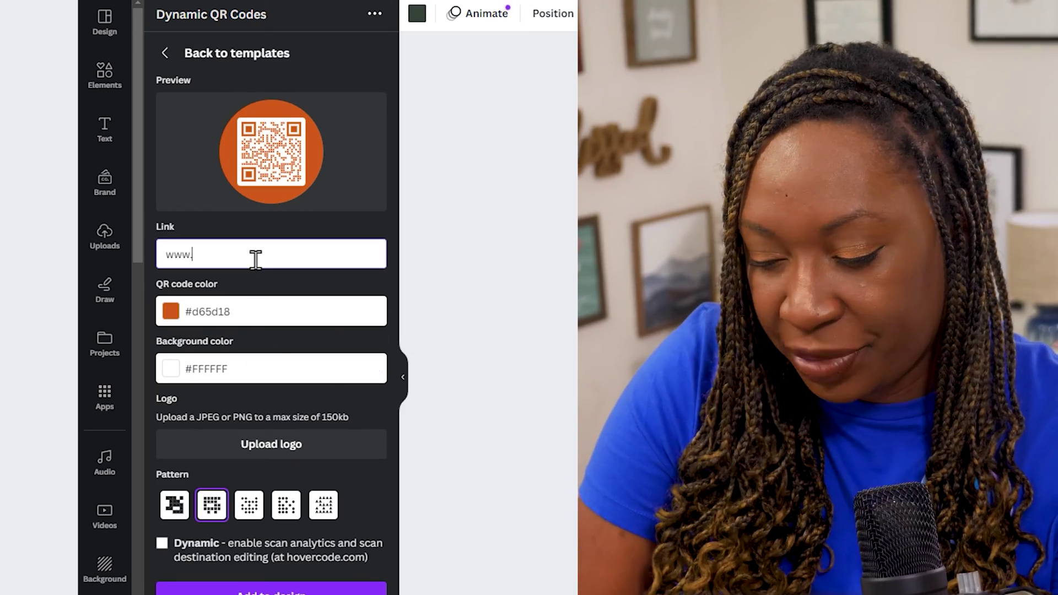
text(lashondabrown.com)
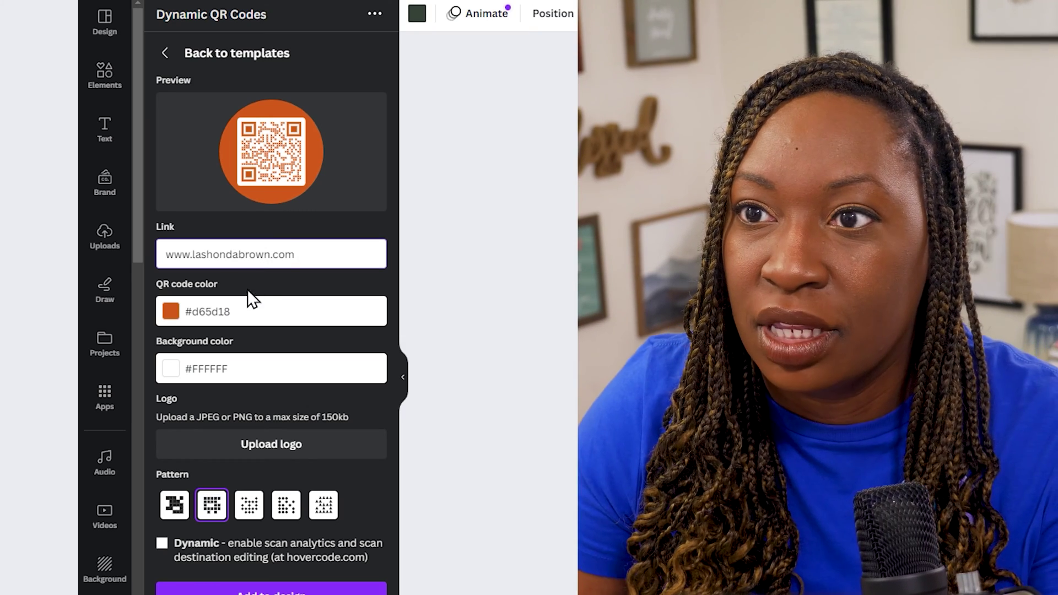
click(243, 307)
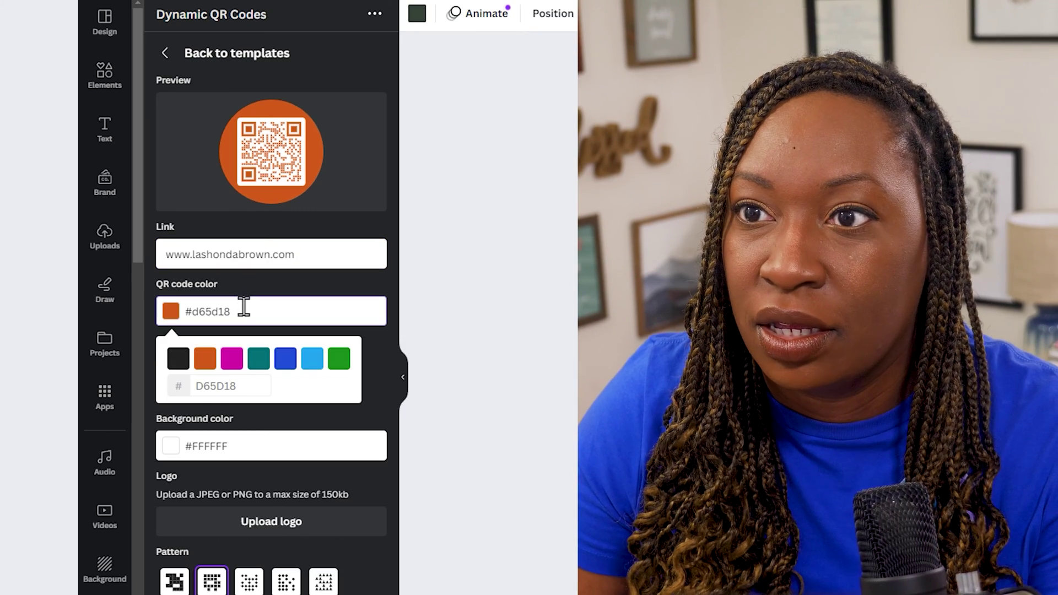
click(241, 379)
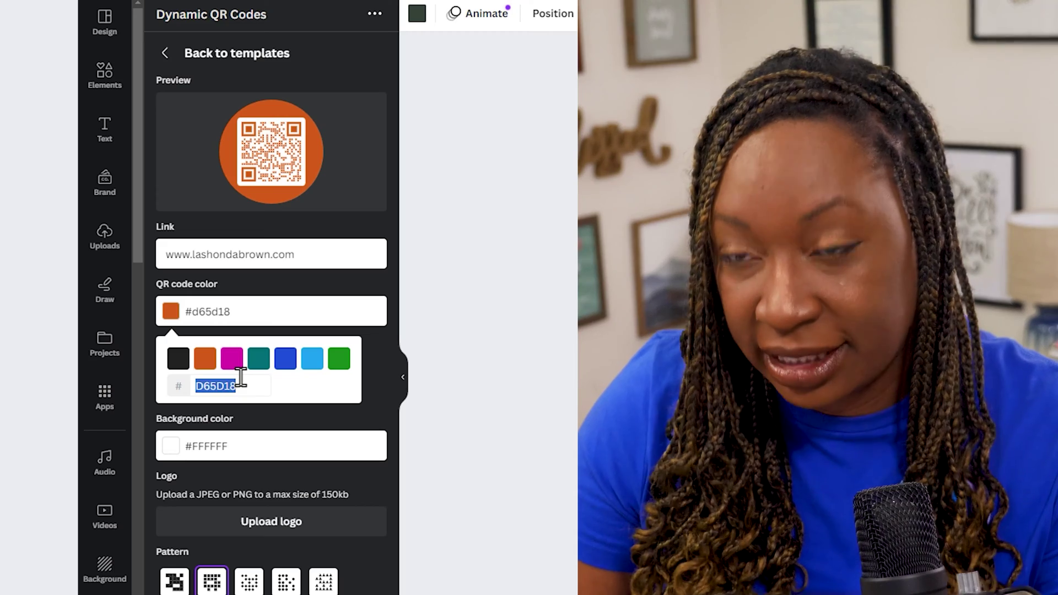
text(#947F57)
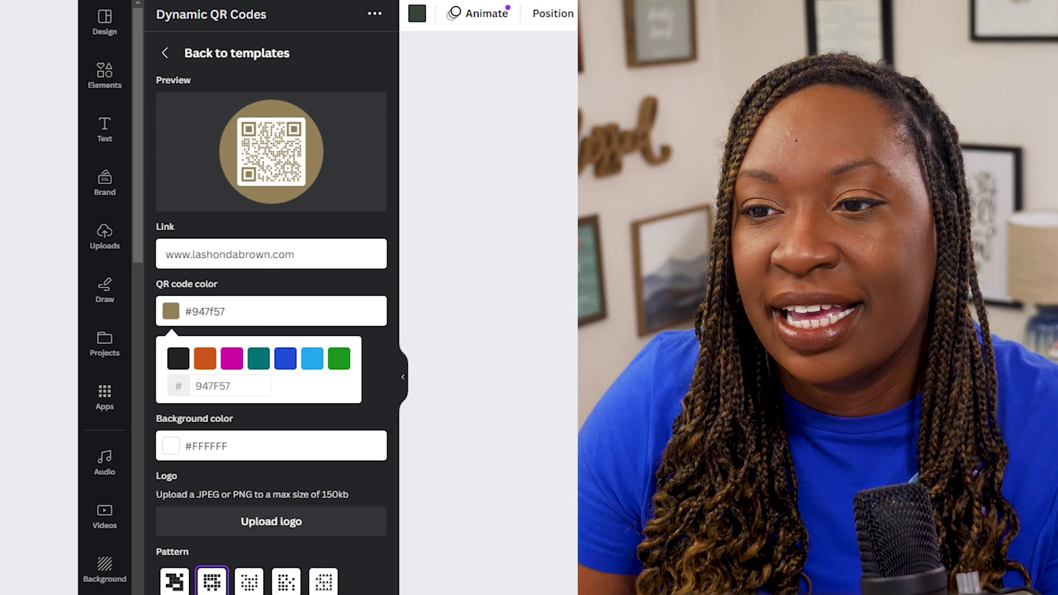
key(Escape)
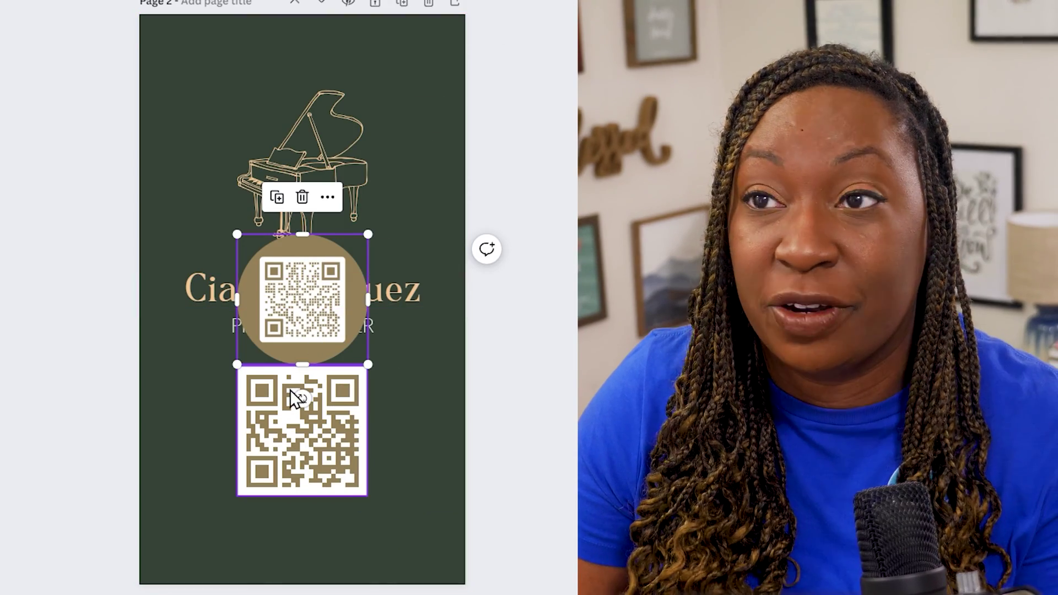
Delete the square gold QR code and move the circular code lower on the card
click(289, 448)
key(Delete)
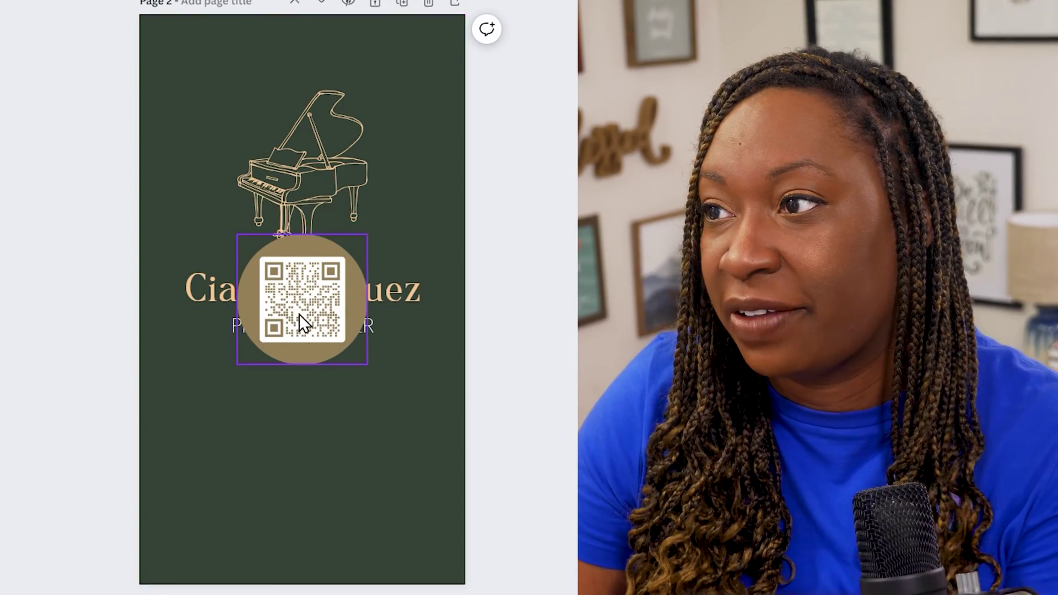
drag(299, 323, 299, 430)
click(413, 539)
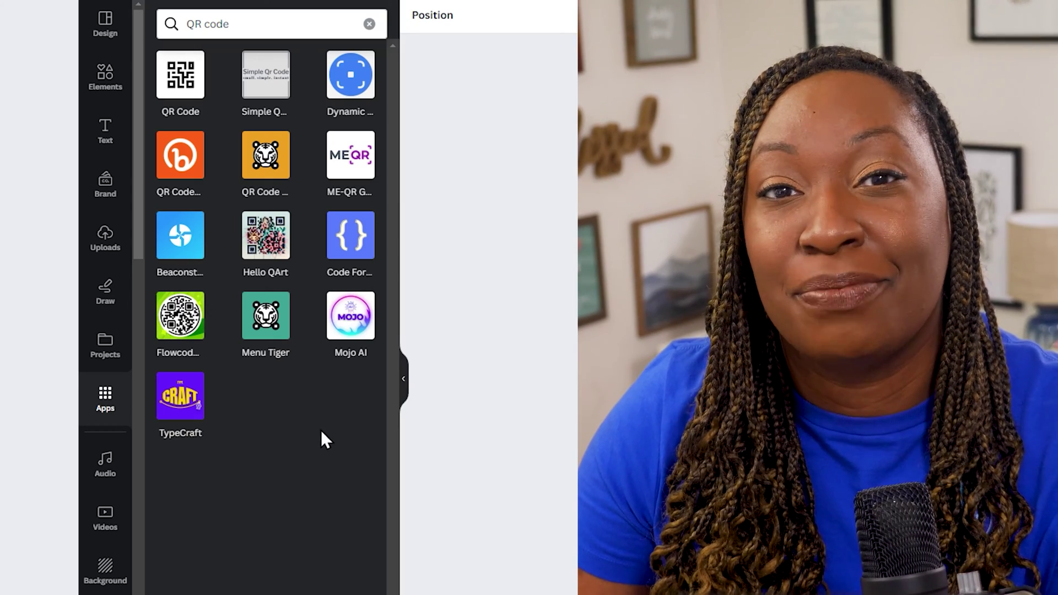
In Mojo AI's QR art mode, enter the prompt 'piano' and choose Digital art style
click(350, 339)
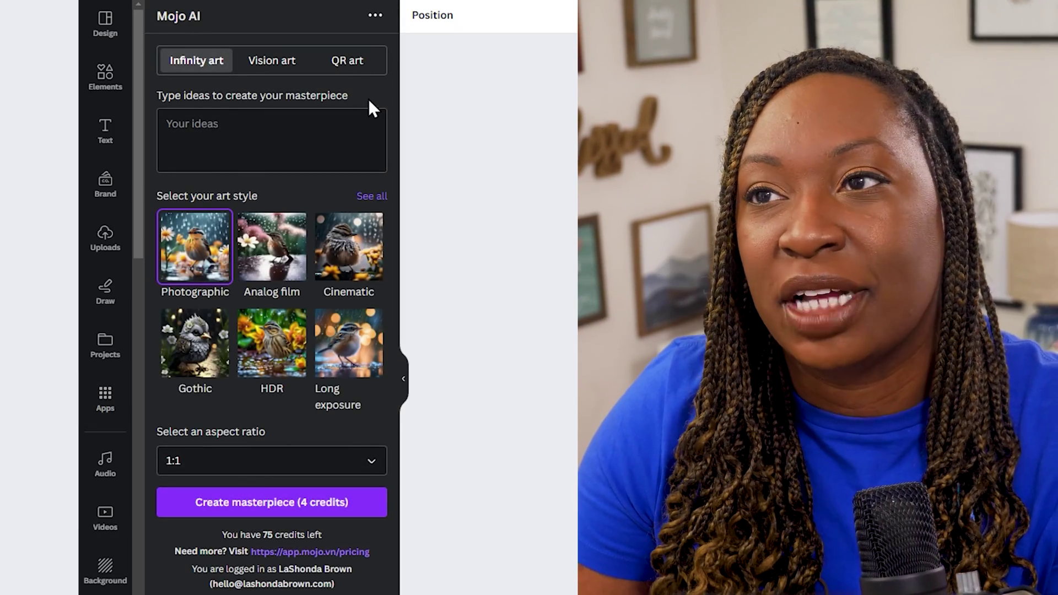
click(362, 67)
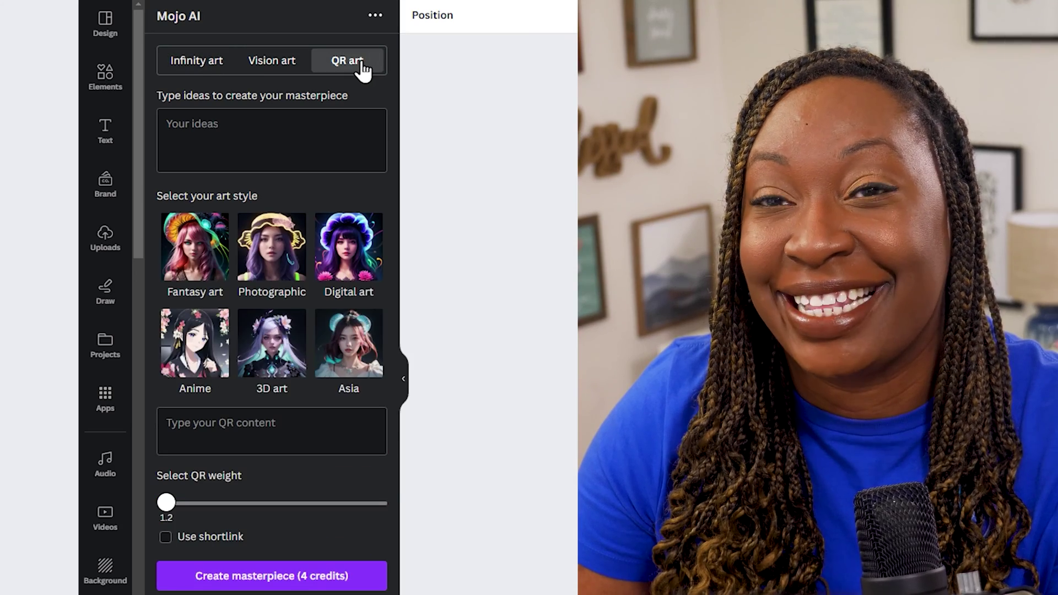
click(347, 134)
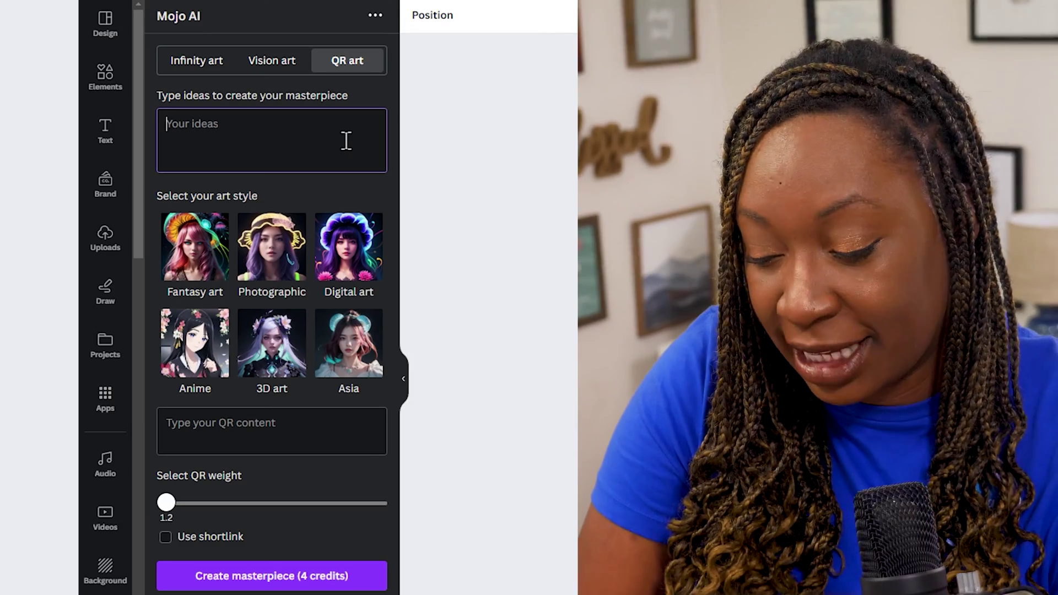
text(piano)
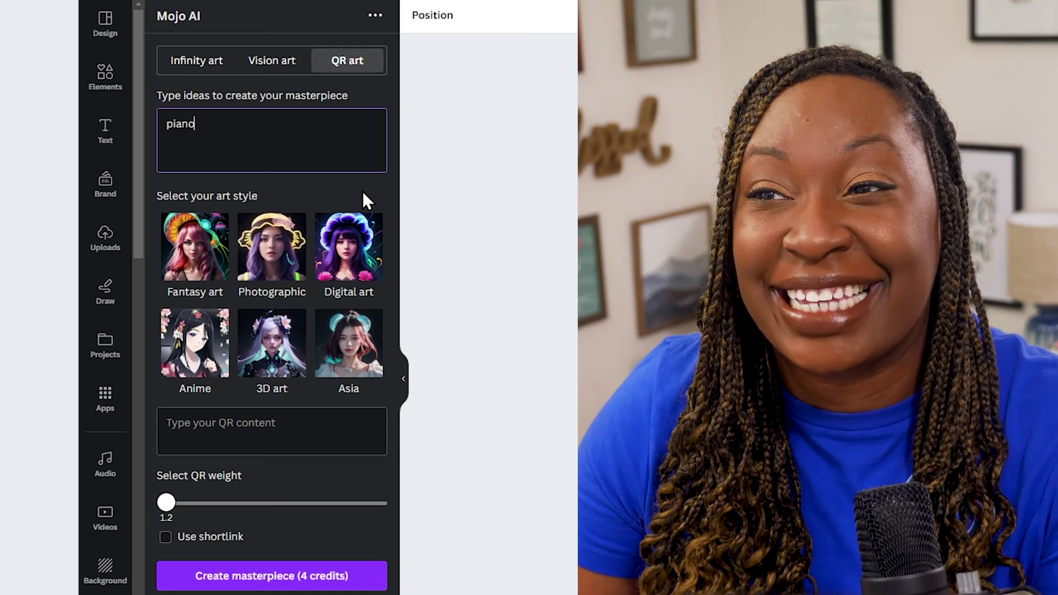
click(346, 238)
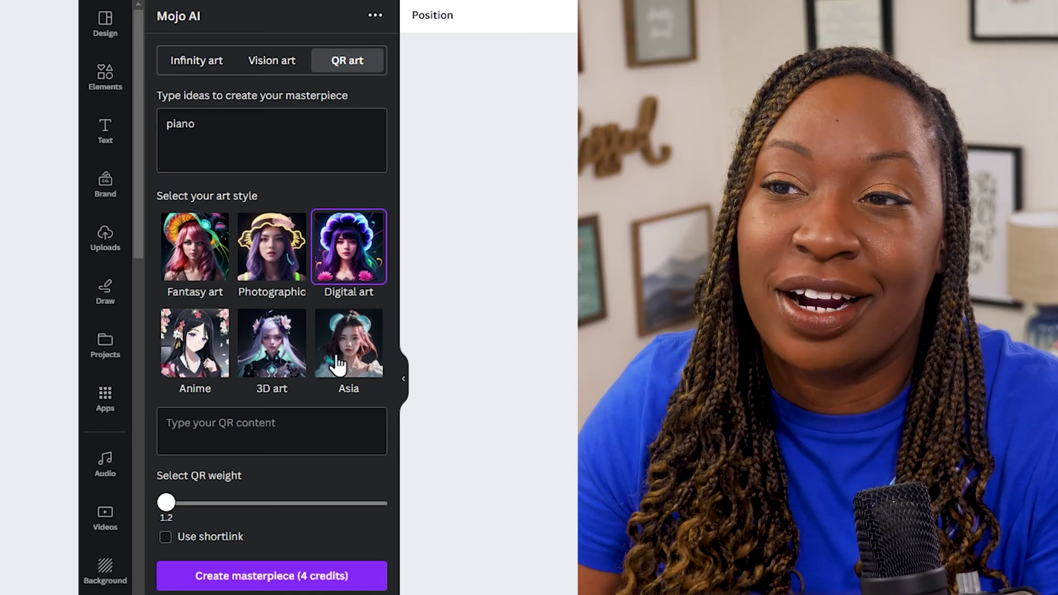
Enter the teacher's website link, set QR weight to 1.3, enable shortlink, and generate
click(326, 437)
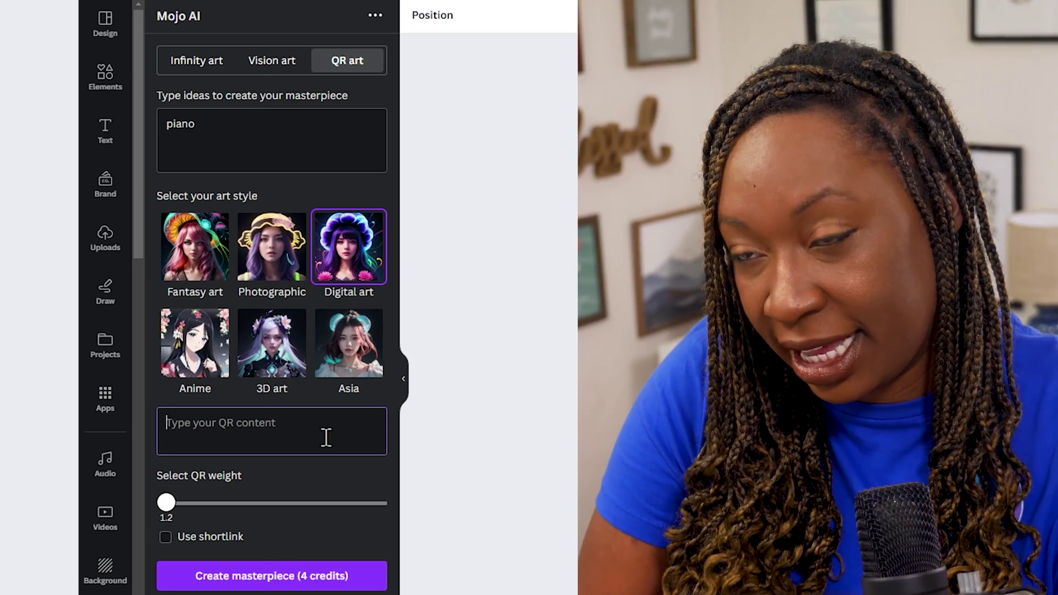
text(www.lasho)
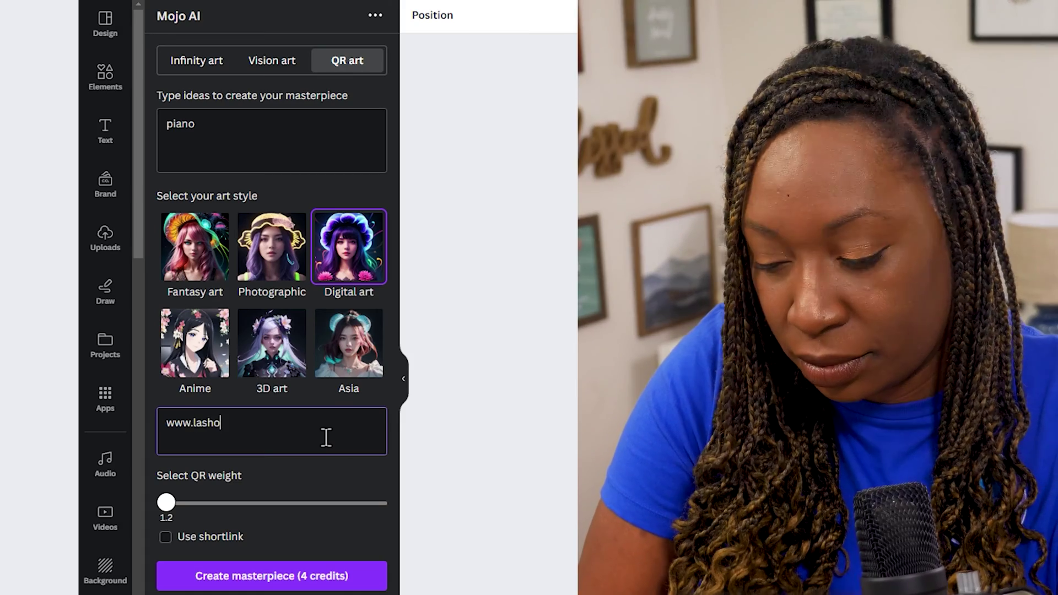
text(ndabrown.co)
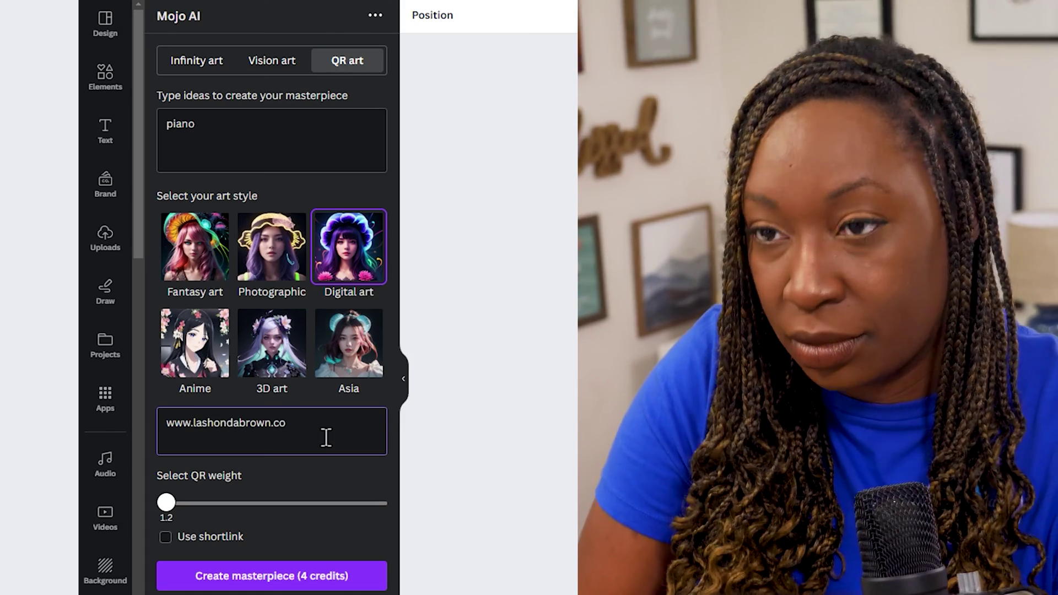
text(m)
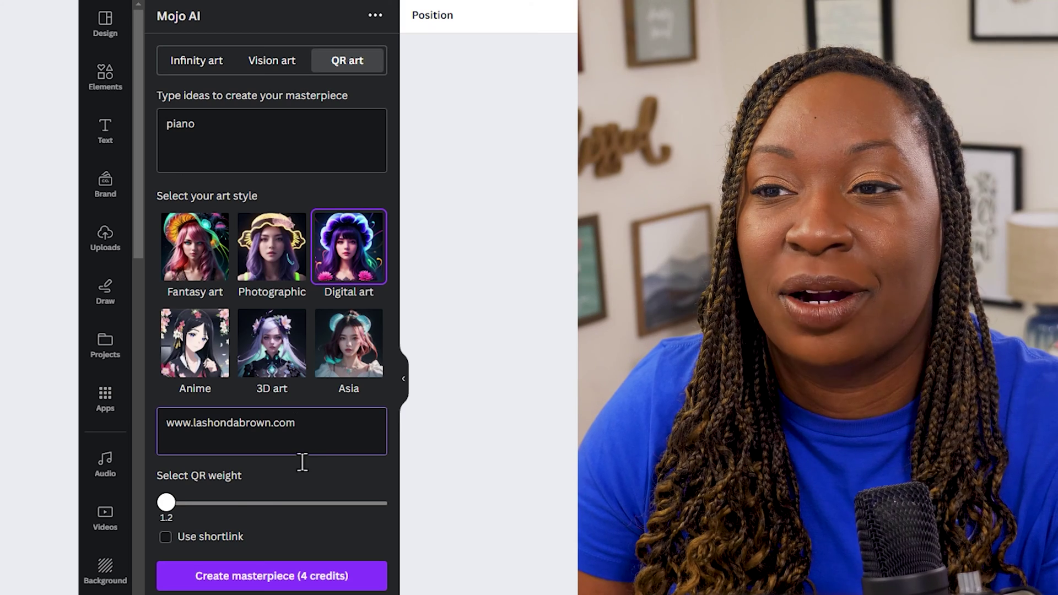
drag(167, 503, 189, 503)
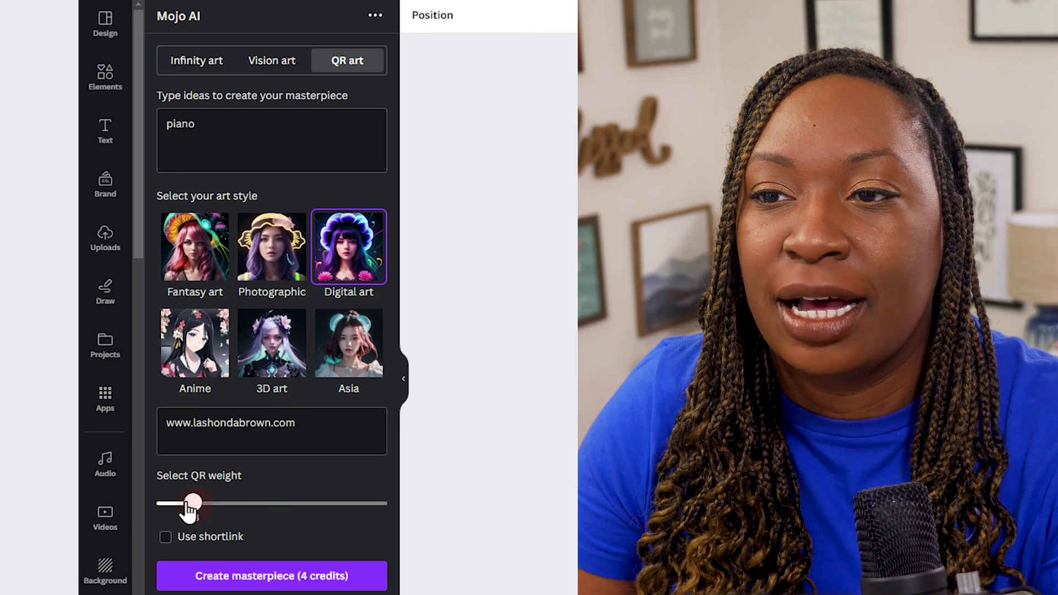
click(310, 537)
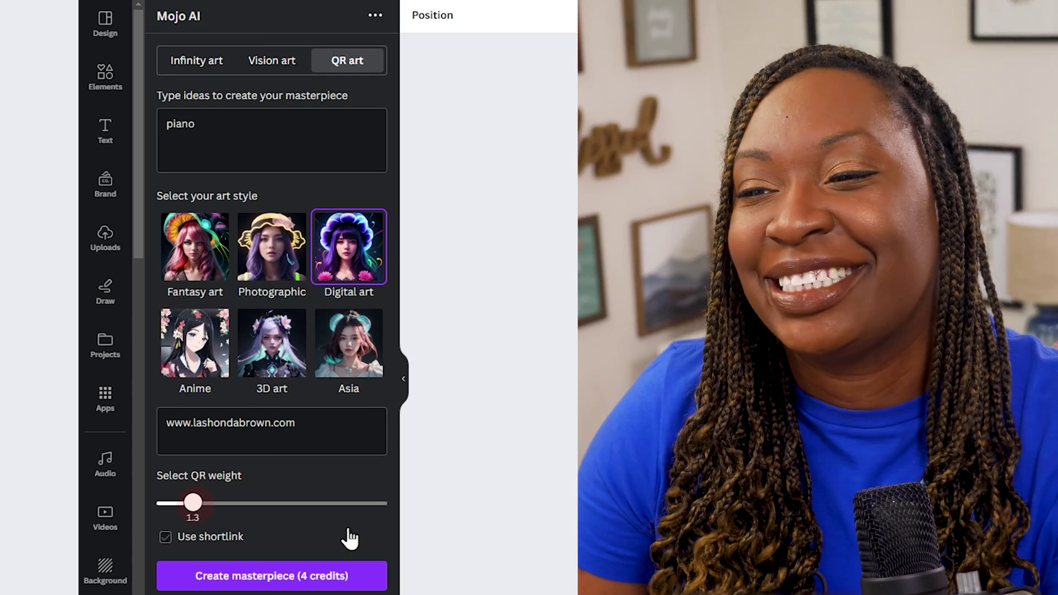
click(349, 575)
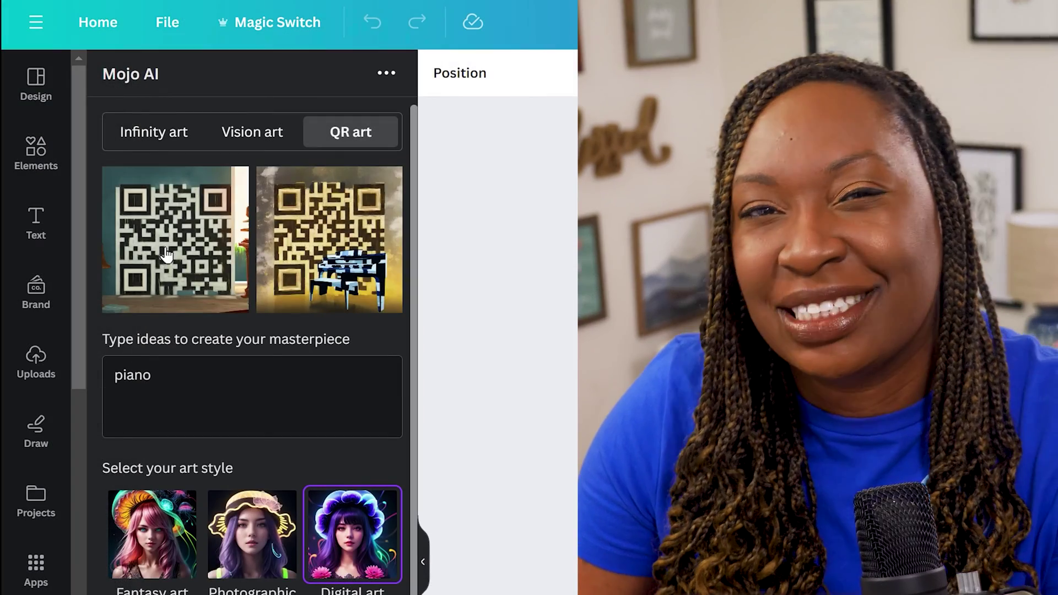
Bring up the options menu for the gold-and-brown piano QR art result
right_click(290, 255)
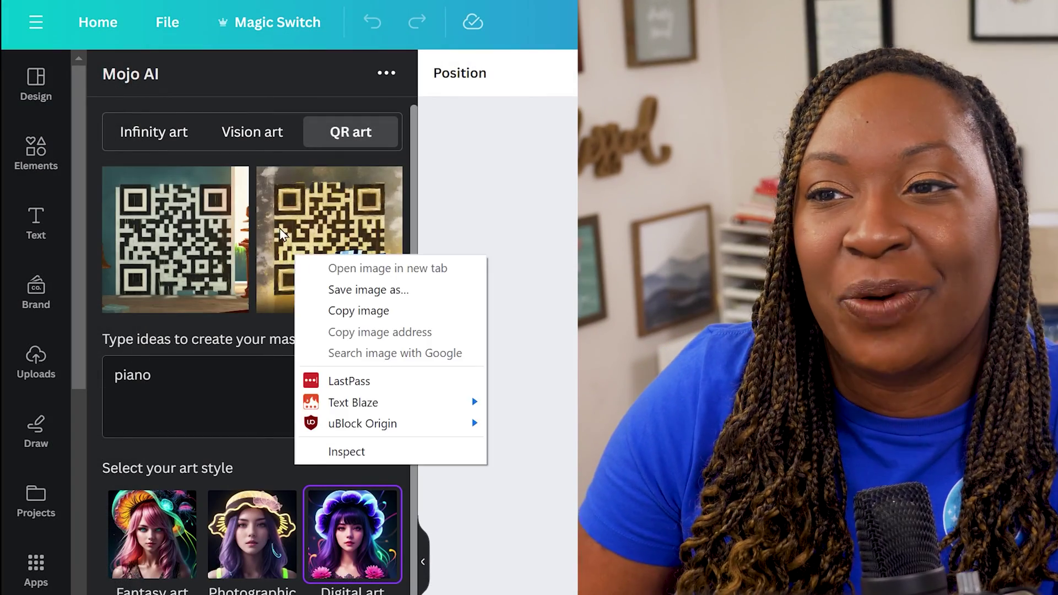
key(Escape)
right_click(284, 228)
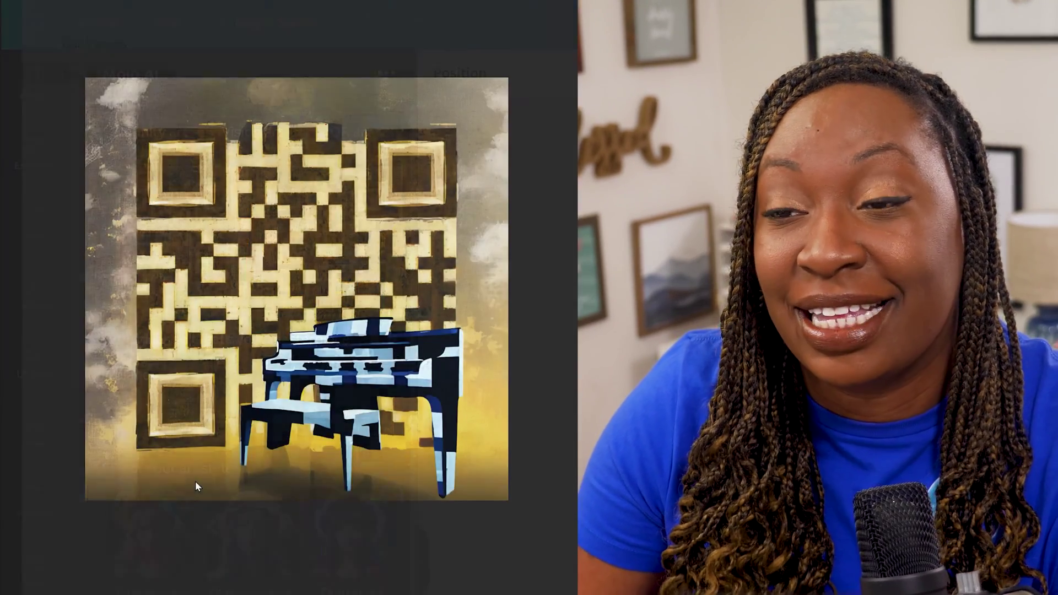